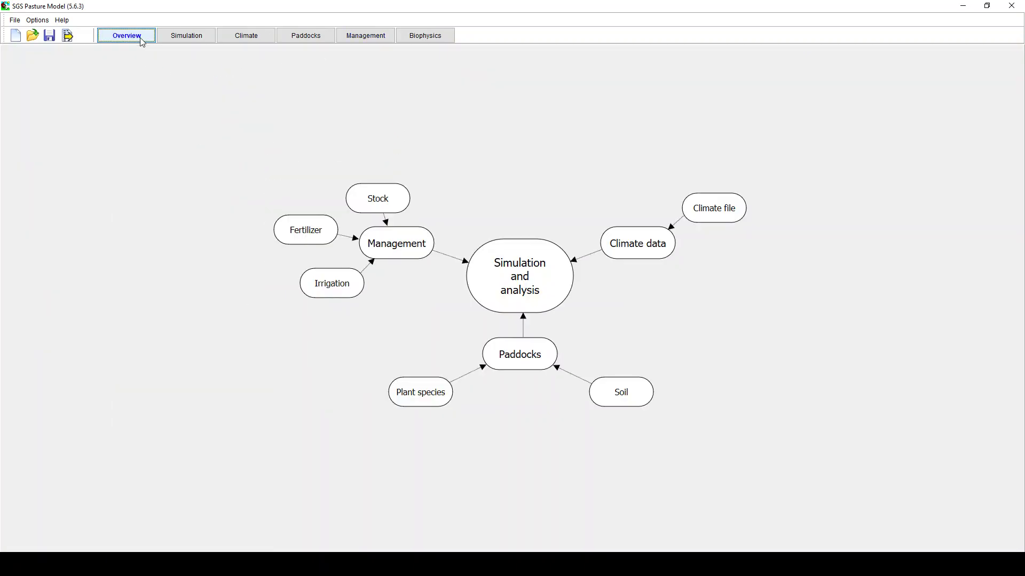
Step: Glance at nutrient removal and paddock plant species settings, then show the Hamilton climate data file page
left_click(319, 231)
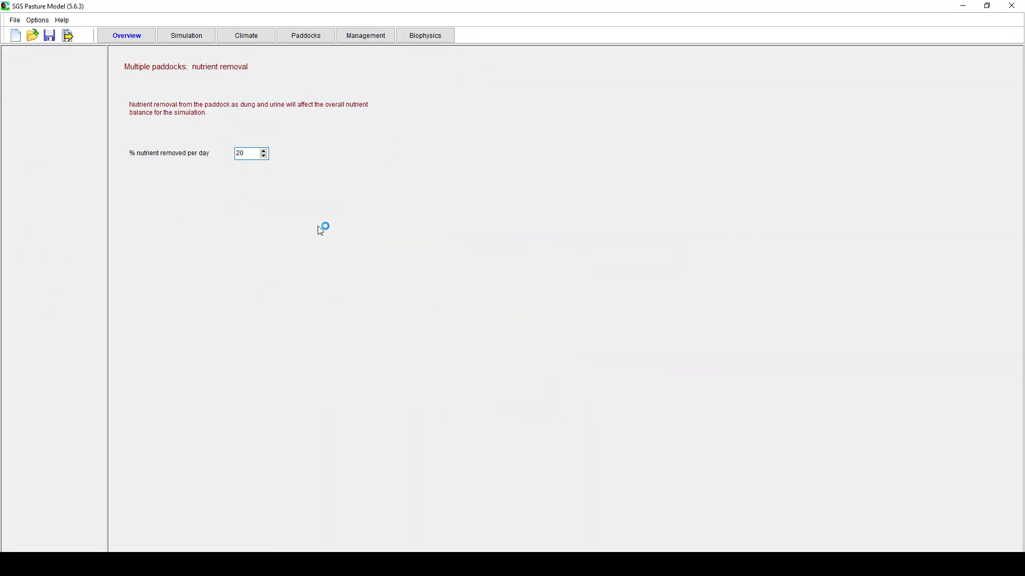
left_click(136, 39)
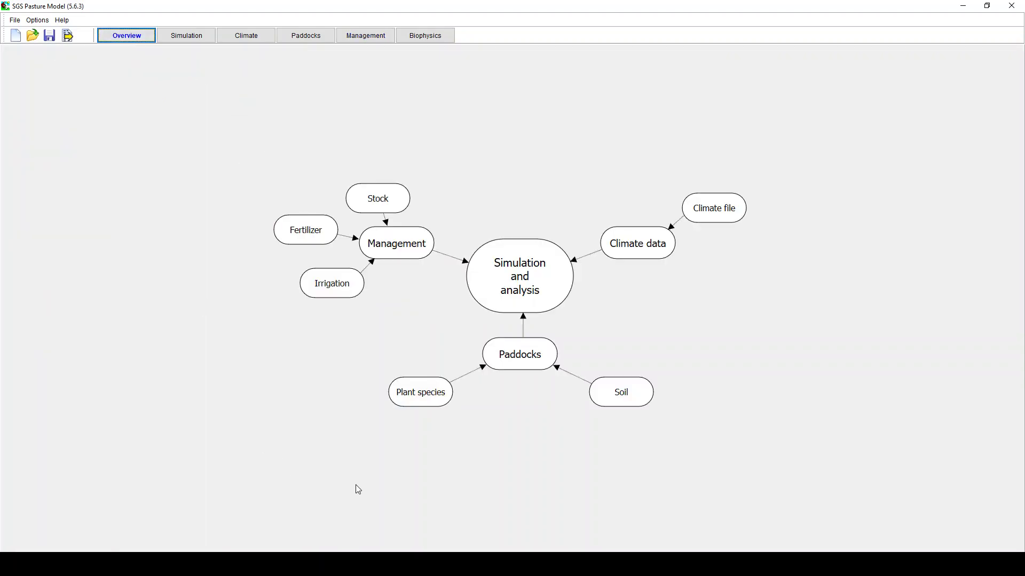
left_click(421, 395)
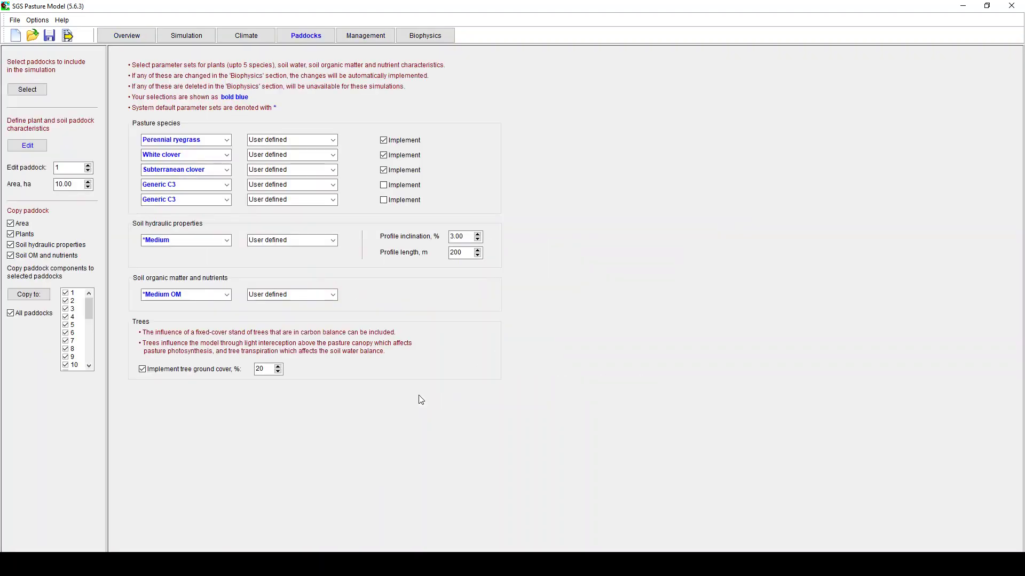
left_click(145, 37)
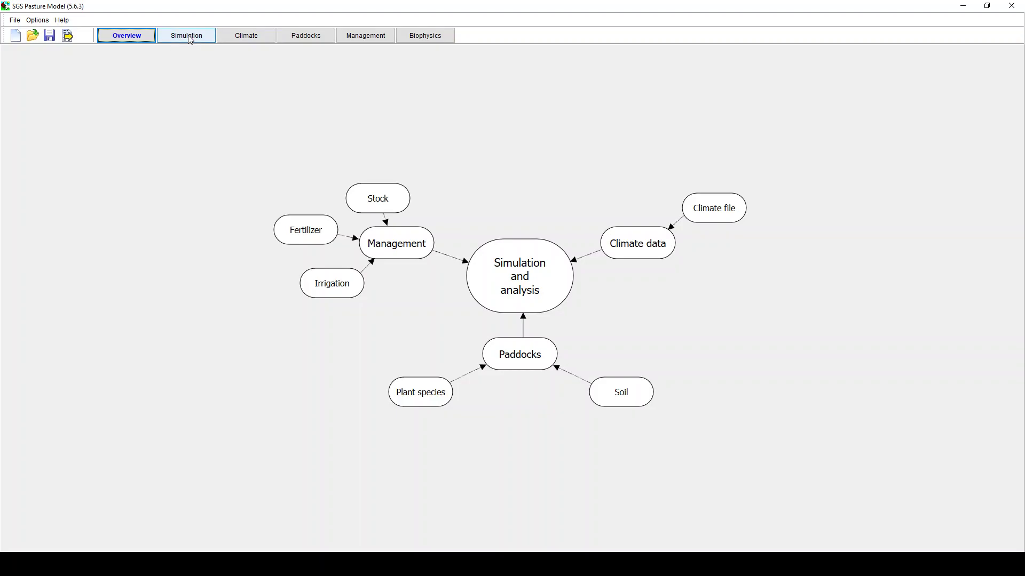
left_click(236, 35)
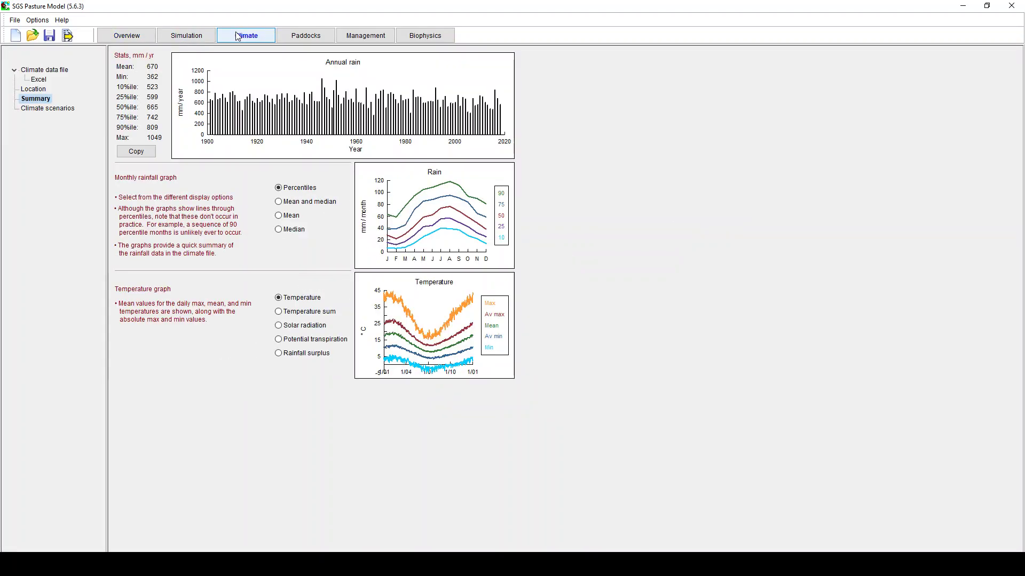
left_click(27, 70)
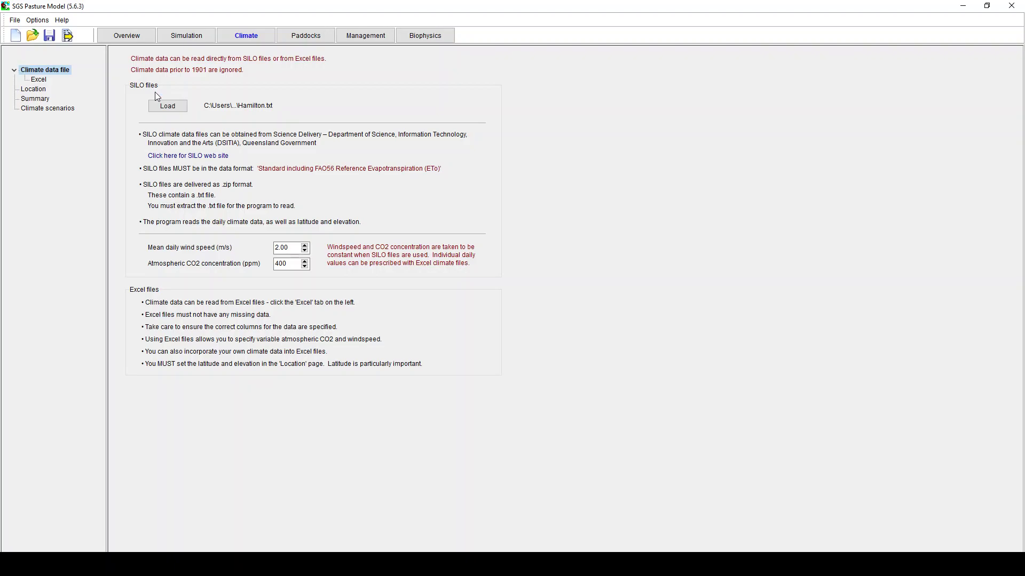
Step: Inspect Excel climate settings: Date column A, worksheet Site, automatic reading toggled on then off
left_click(39, 79)
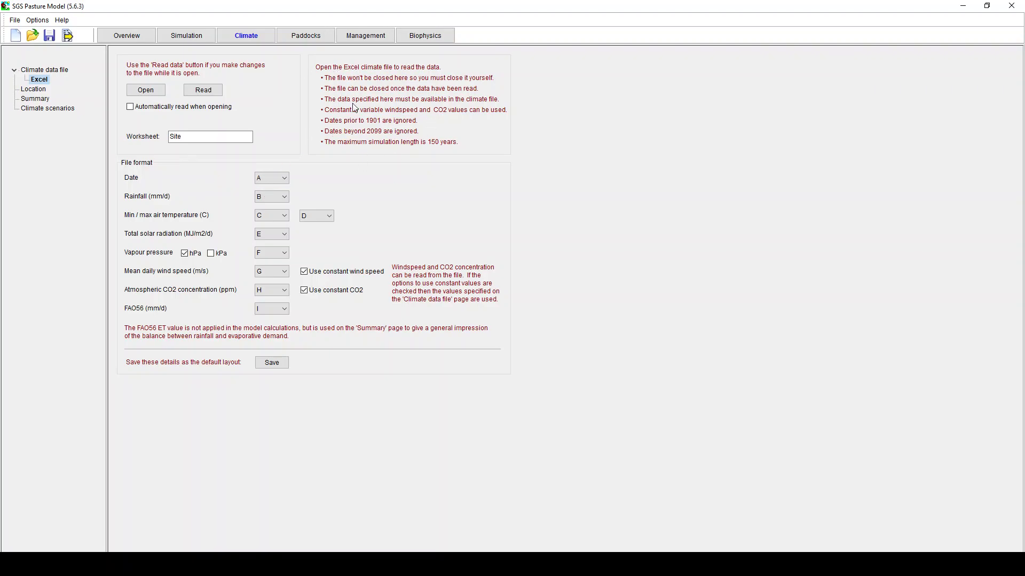
left_click(273, 177)
left_click(273, 177)
double_click(202, 137)
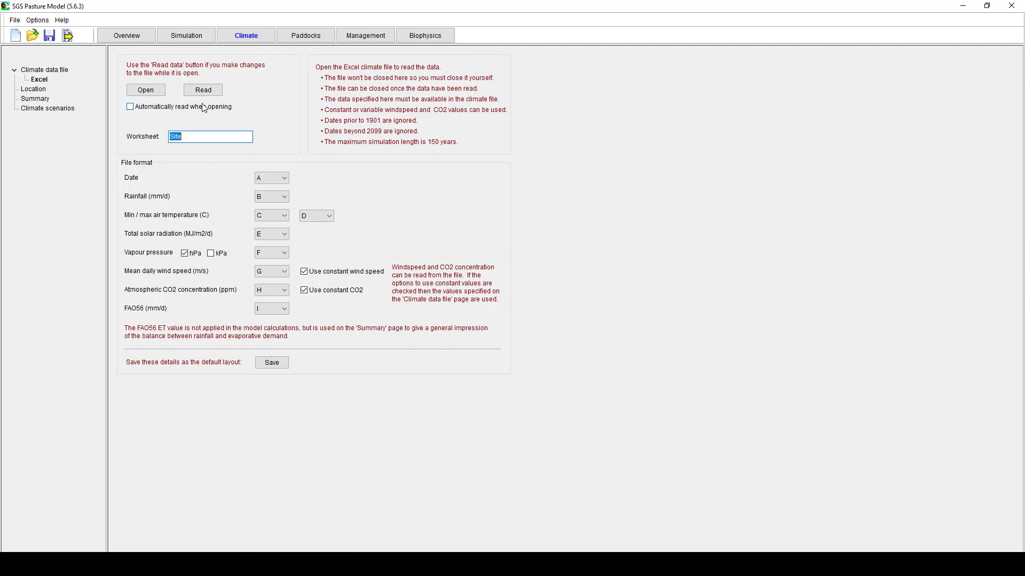
left_click(130, 107)
left_click(139, 107)
Step: Load the Hamilton SILO file as climate data and check the 400.00 ppm CO2 value
left_click(63, 72)
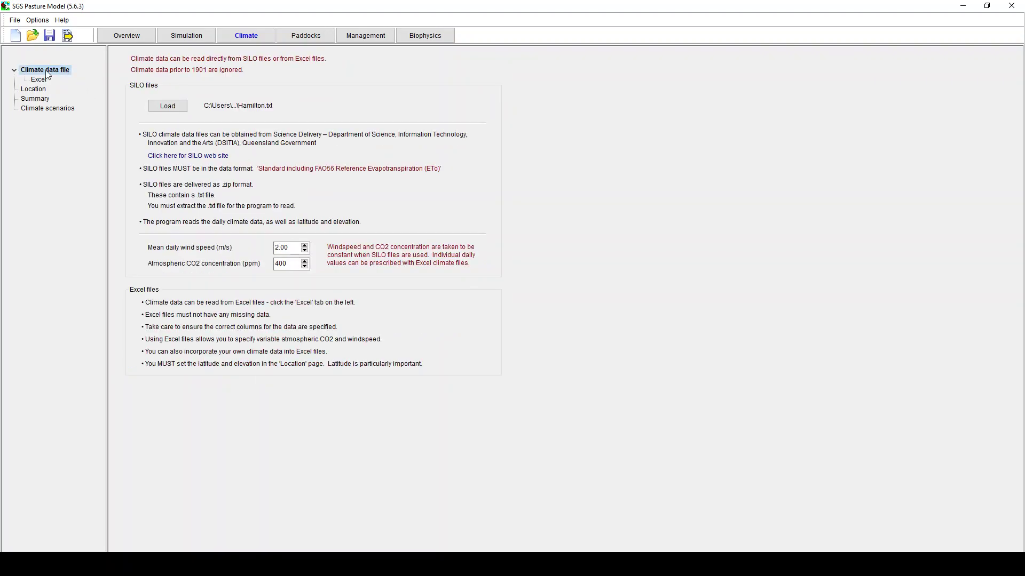
left_click(172, 109)
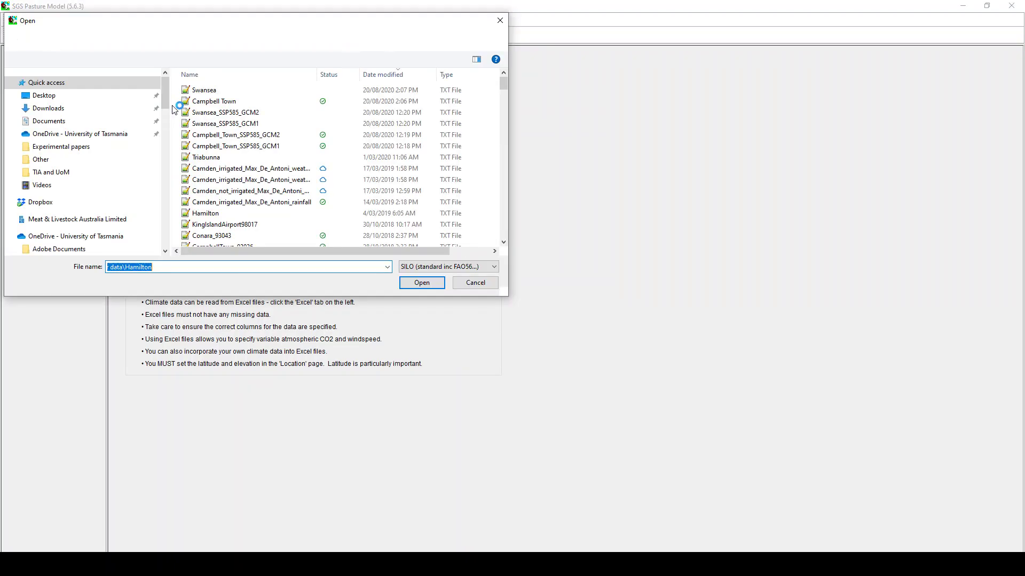
left_click(206, 214)
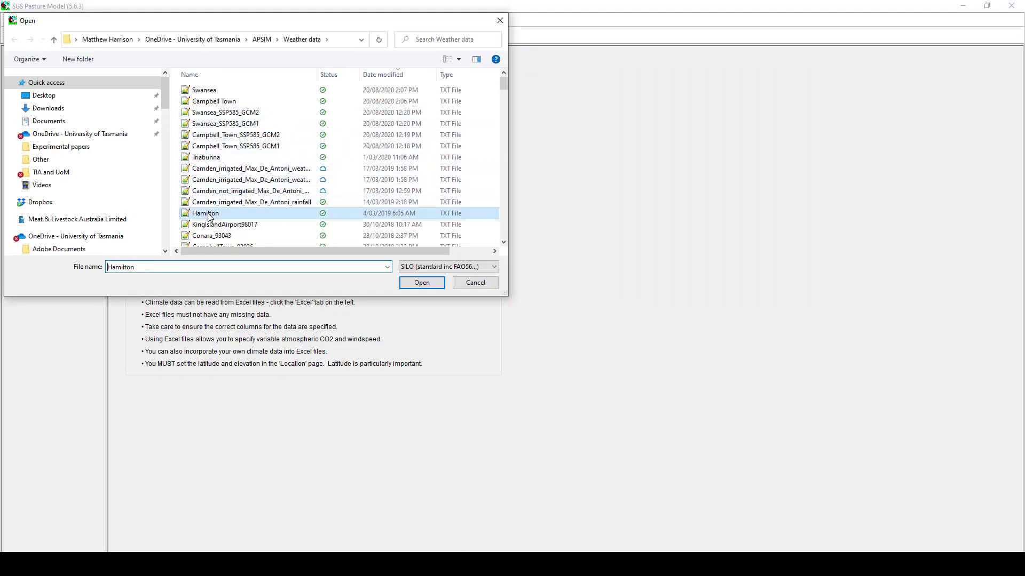
left_click(410, 285)
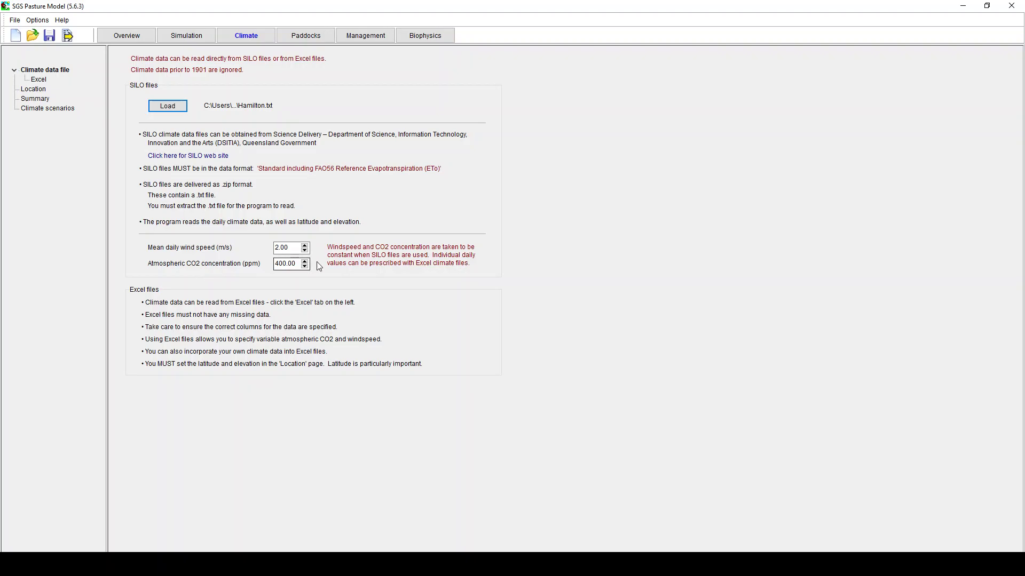
left_click(295, 268)
Step: Check the mean daily wind speed, then view the climate summary with 670 mm mean annual rain
left_click(294, 248)
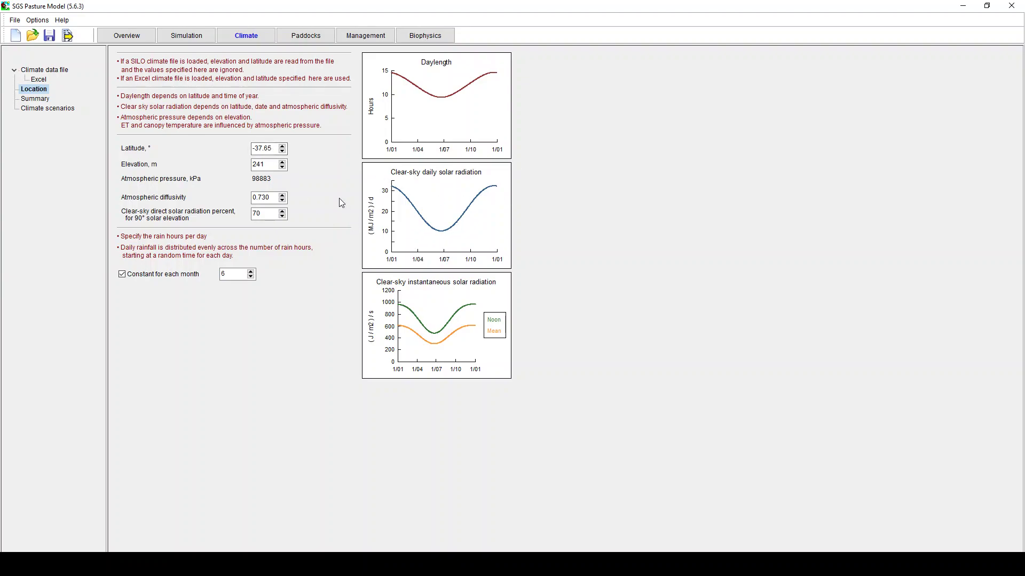
left_click(39, 99)
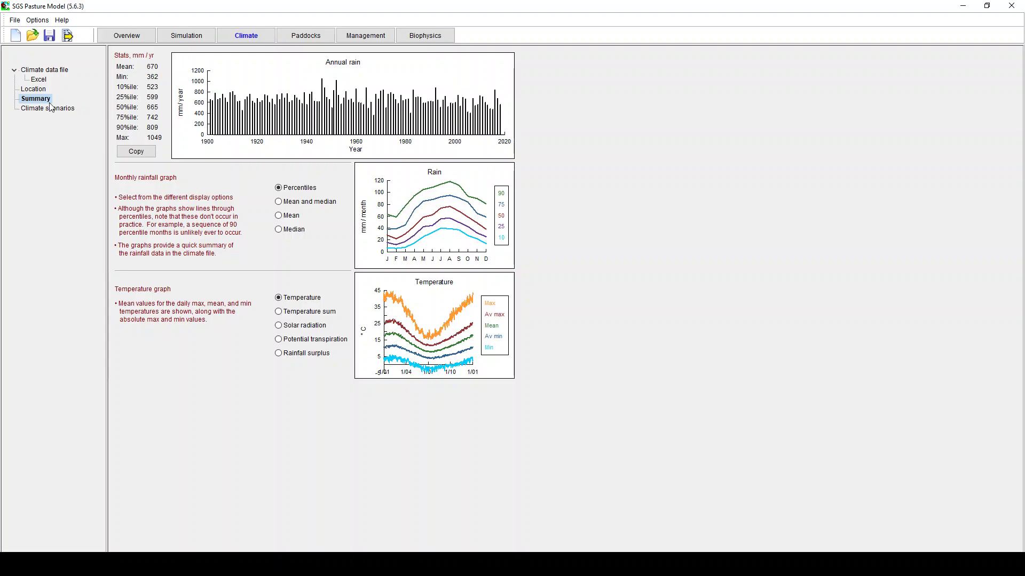
Step: Show the paddock selection page with the paddock area of 10.00 ha
left_click(306, 38)
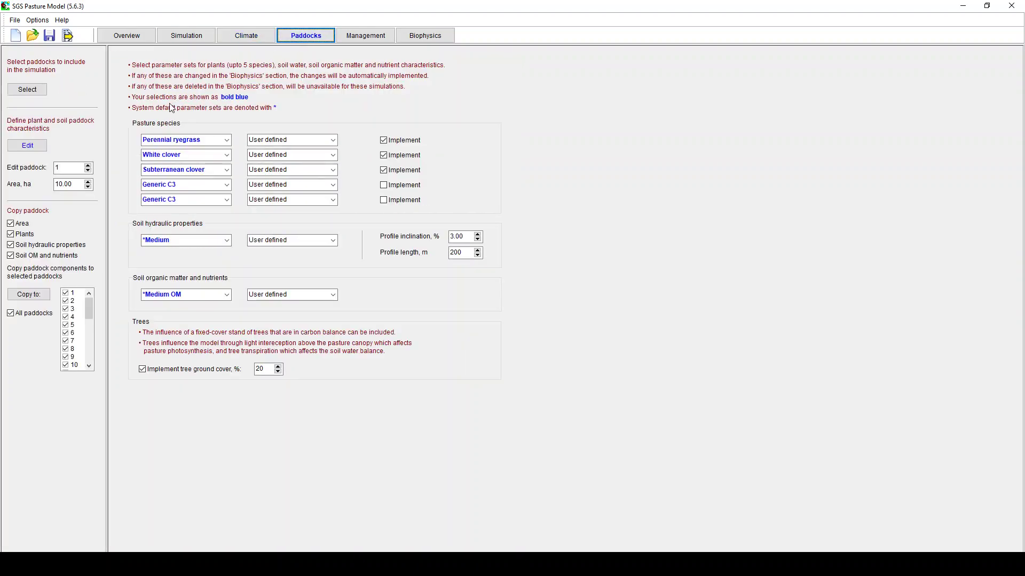
left_click(40, 92)
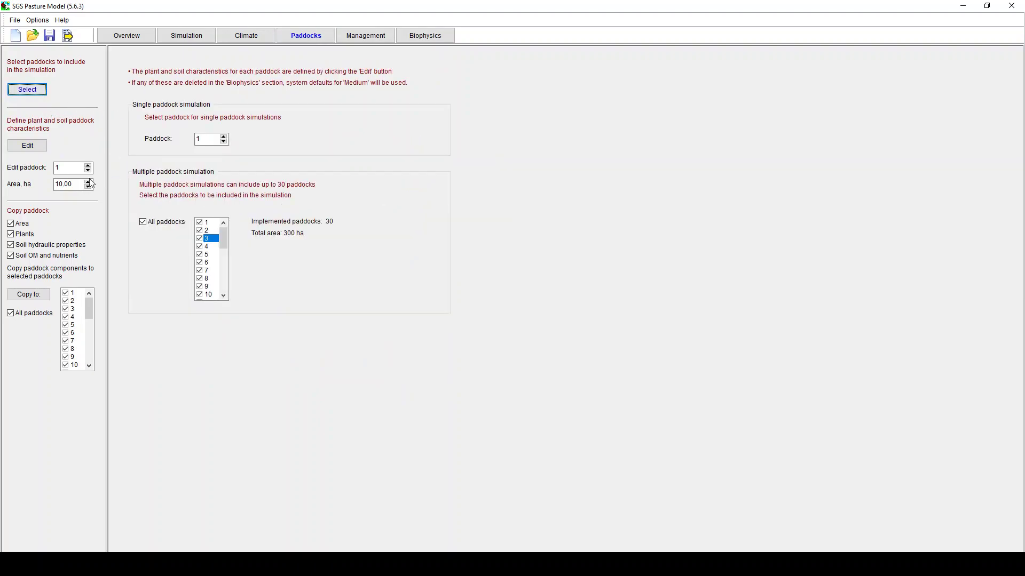
left_click_drag(75, 185, 45, 186)
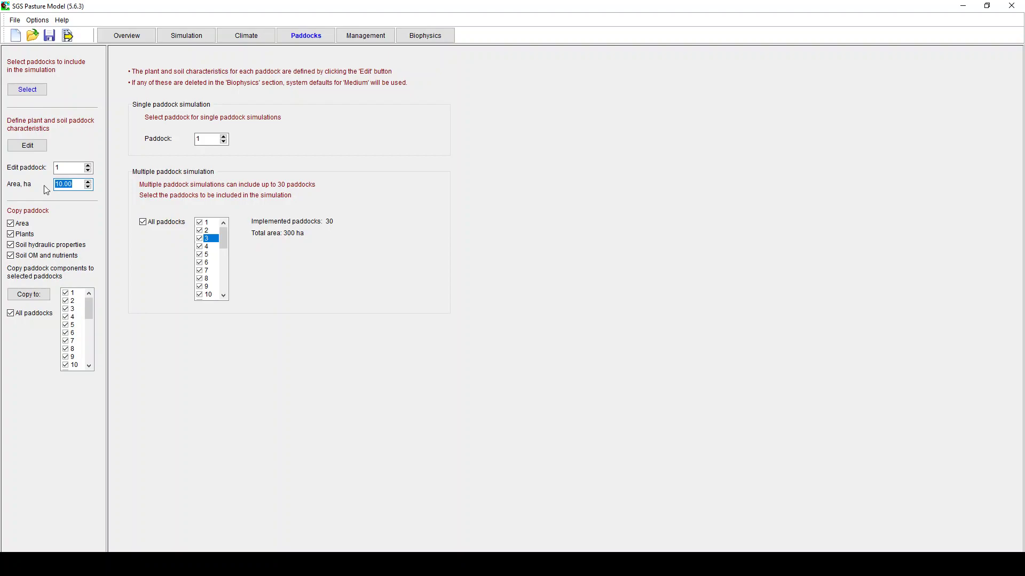
left_click(88, 165)
Step: Include only paddock 1, copy its components to it, and return to its plant and soil settings
left_click(156, 223)
left_click(199, 223)
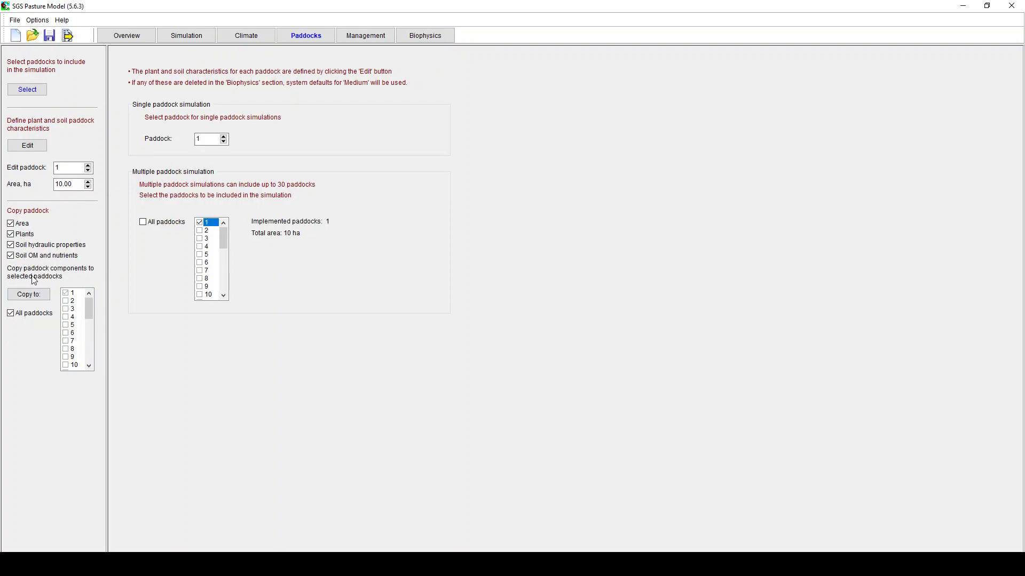
left_click(29, 294)
left_click(471, 302)
left_click(35, 148)
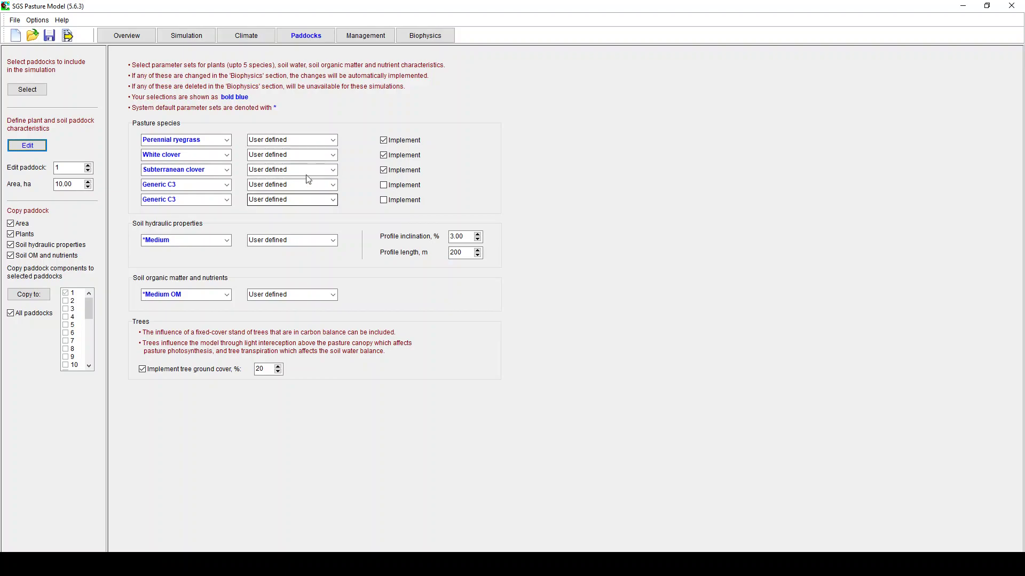
Step: Keep Perennial ryegrass as User defined and the soil hydraulic properties as Medium
left_click(333, 140)
mouse_move(334, 162)
left_mouse_down()
mouse_move(334, 202)
mouse_move(334, 156)
left_mouse_up()
left_click(350, 136)
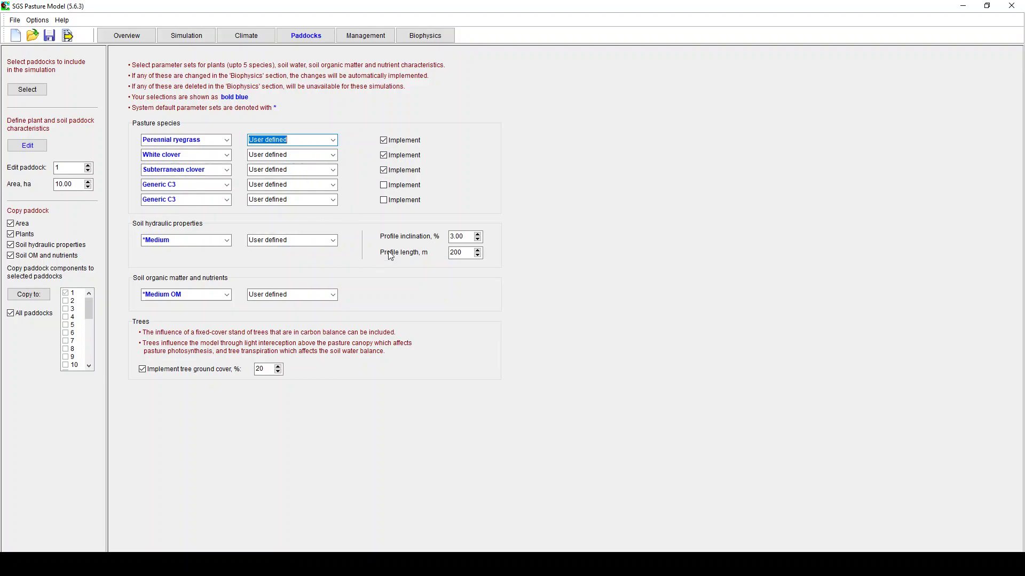
left_click(226, 240)
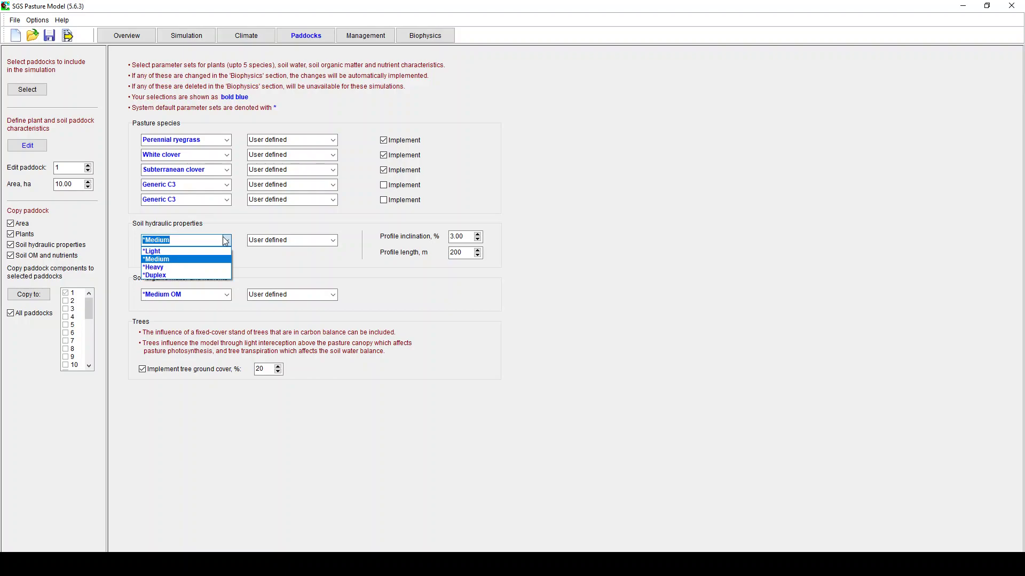
left_click(225, 240)
left_click(225, 240)
left_click(225, 241)
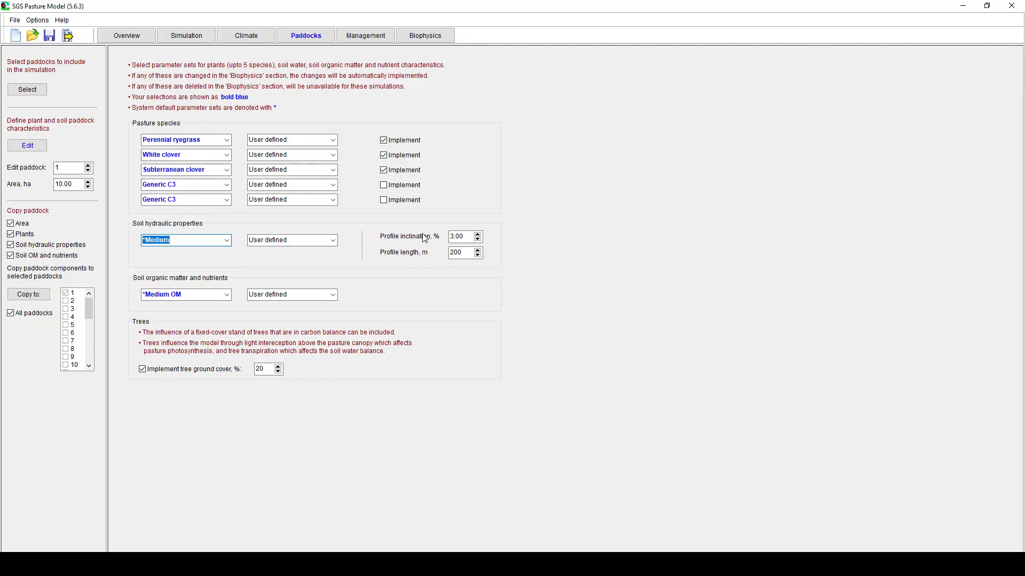
Step: Replace the profile inclination value 3.00 with 1
left_click(452, 240)
left_click(465, 256)
key("Tab")
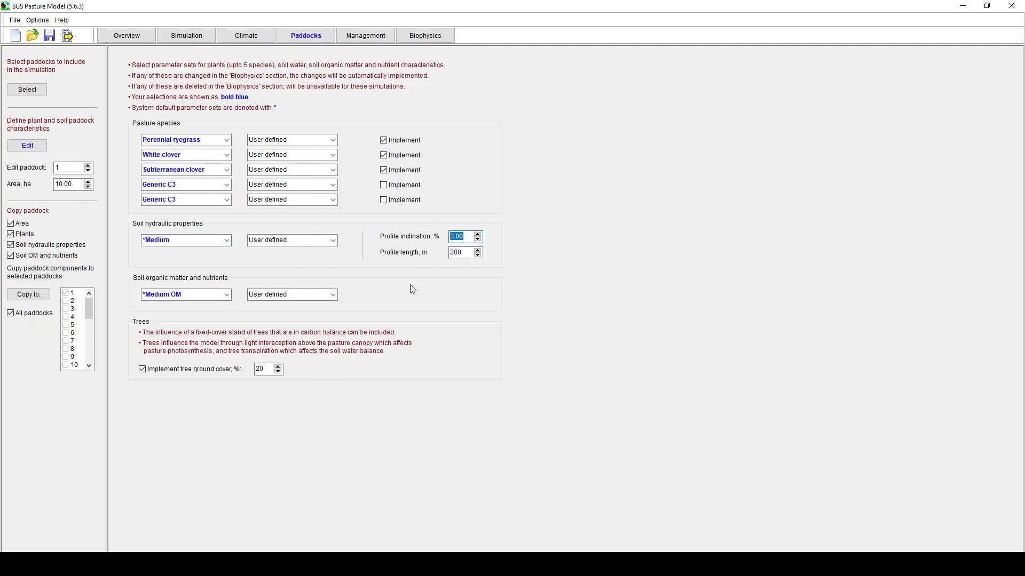
type("1")
Step: Review soil organic matter and nutrient sets unchanged, then show Management with 20% nutrient removal per day
left_click(227, 295)
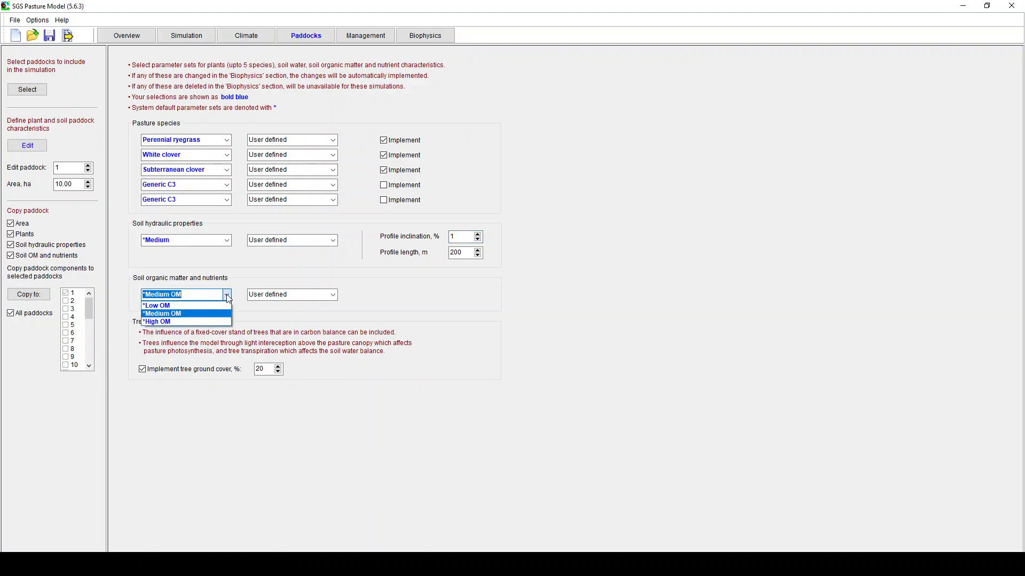
left_click(227, 296)
left_click(333, 295)
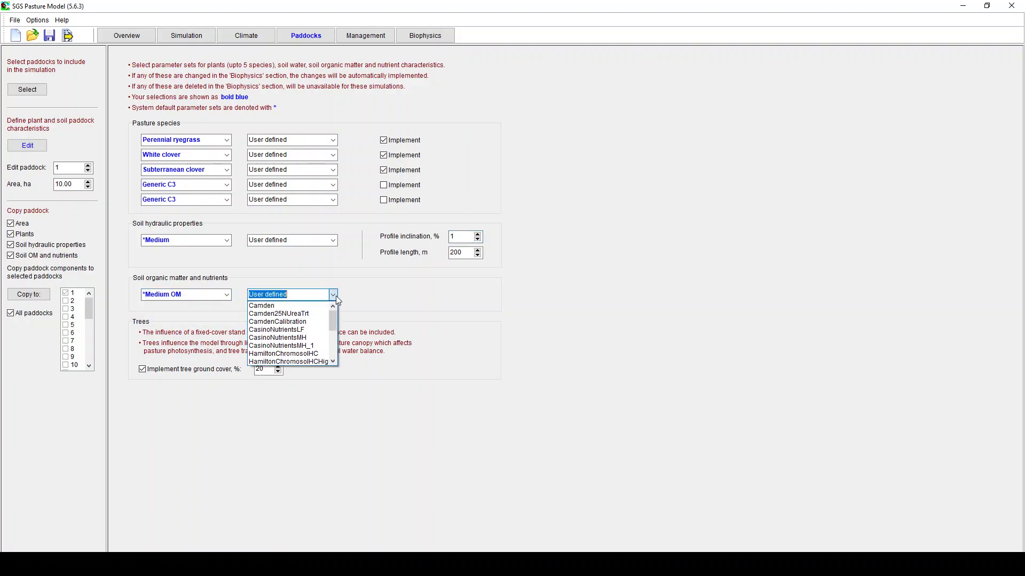
left_click(334, 296)
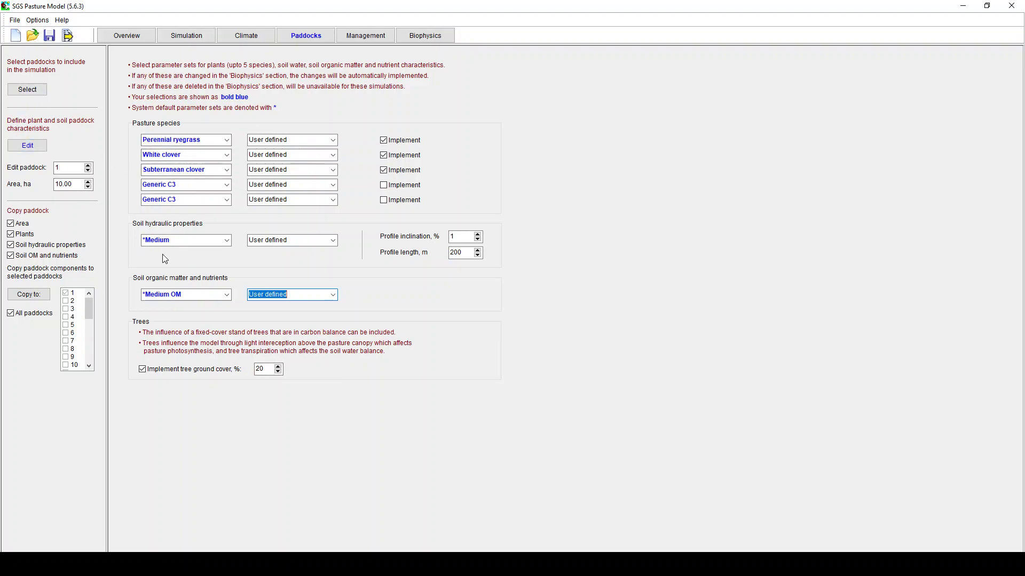
left_click(366, 36)
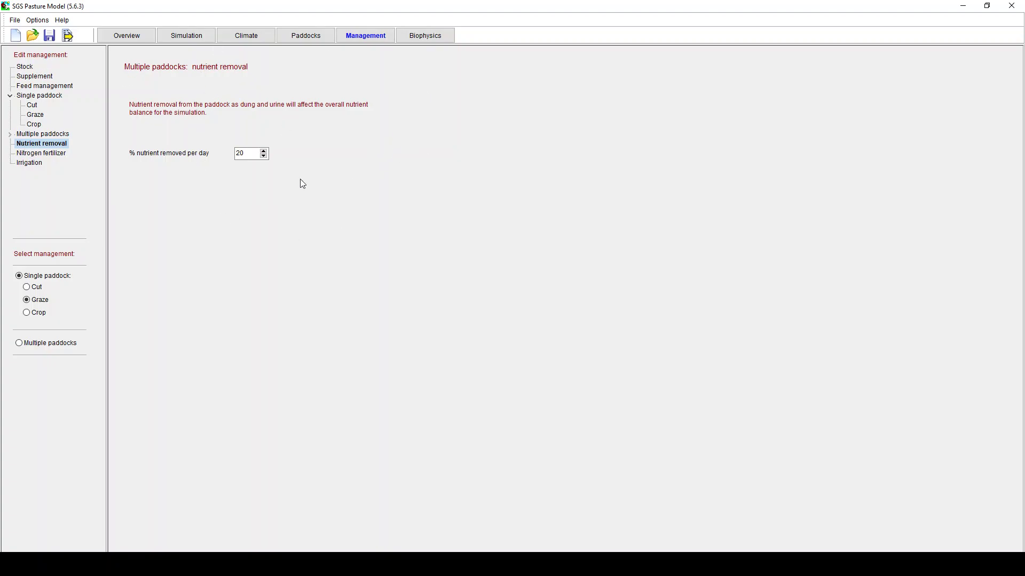
Step: Show multiple-paddock stock rotation: pasture dry weight rule, 3.00 t/ha to graze, 1.00 residual, 2.00 to move
left_click(27, 68)
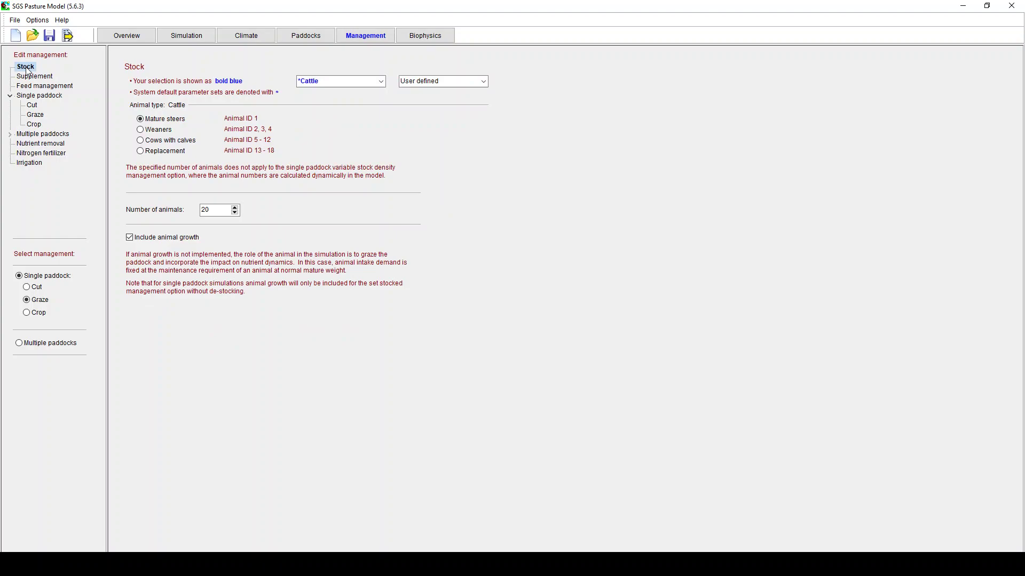
left_click(9, 95)
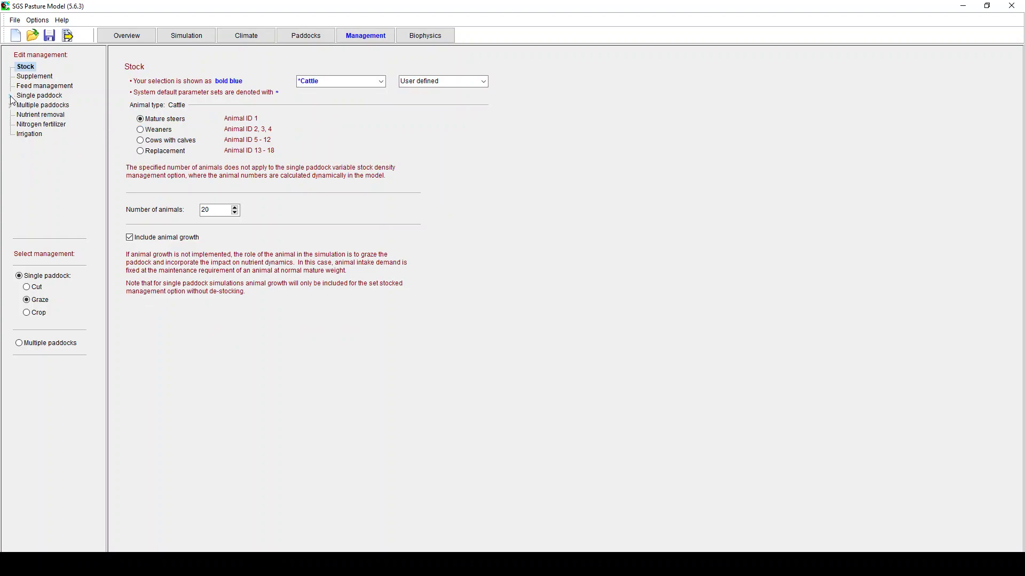
left_click(42, 106)
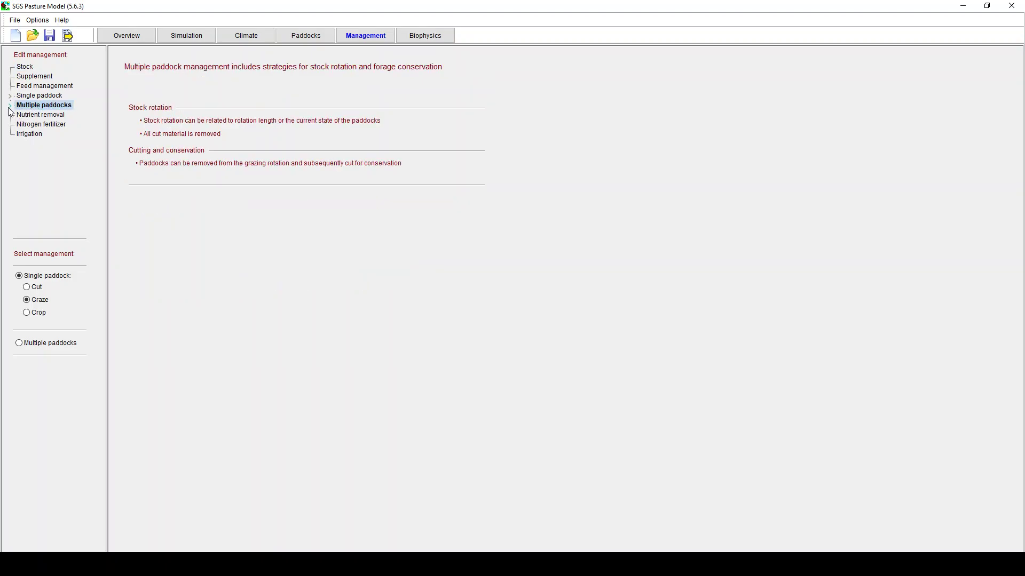
left_click(9, 107)
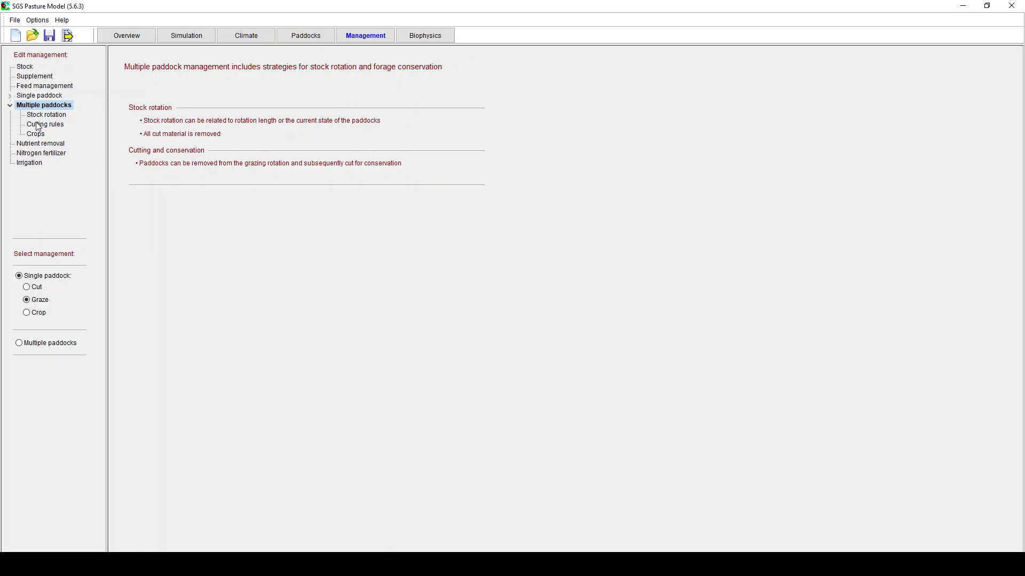
left_click(44, 115)
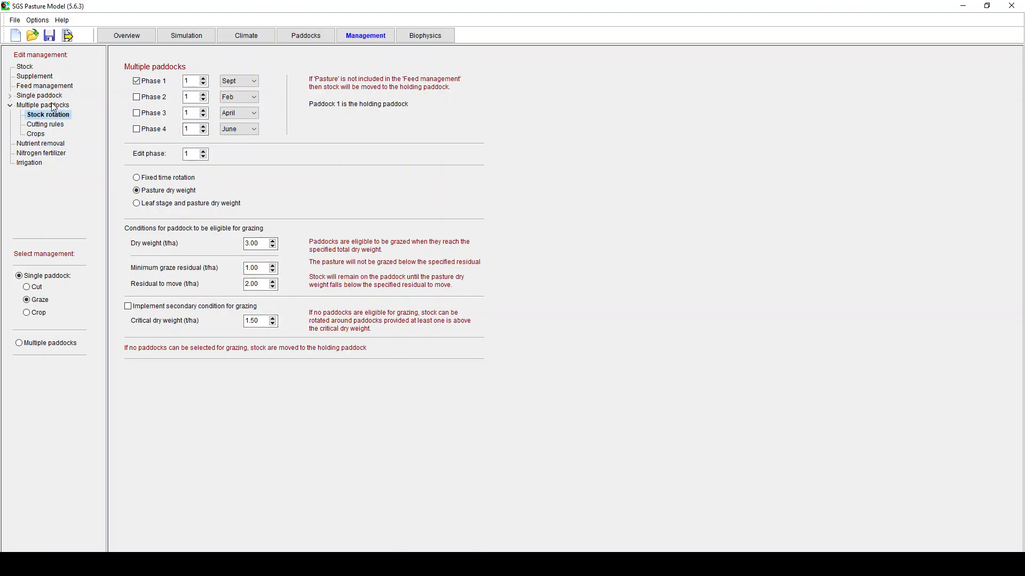
left_click(8, 98)
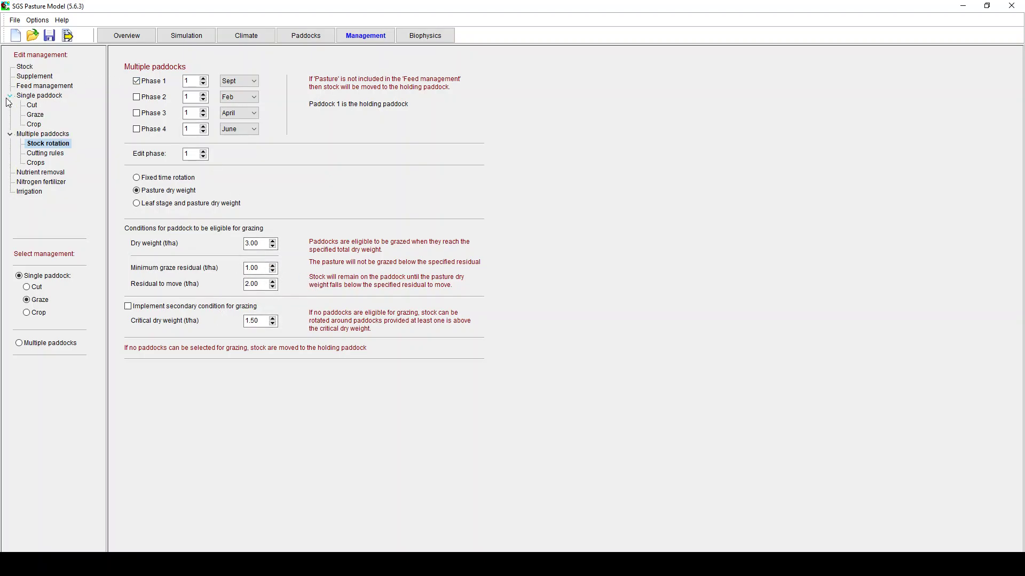
Step: Load the DBFCTASCOWMH dairy stock parameter set
left_click(25, 67)
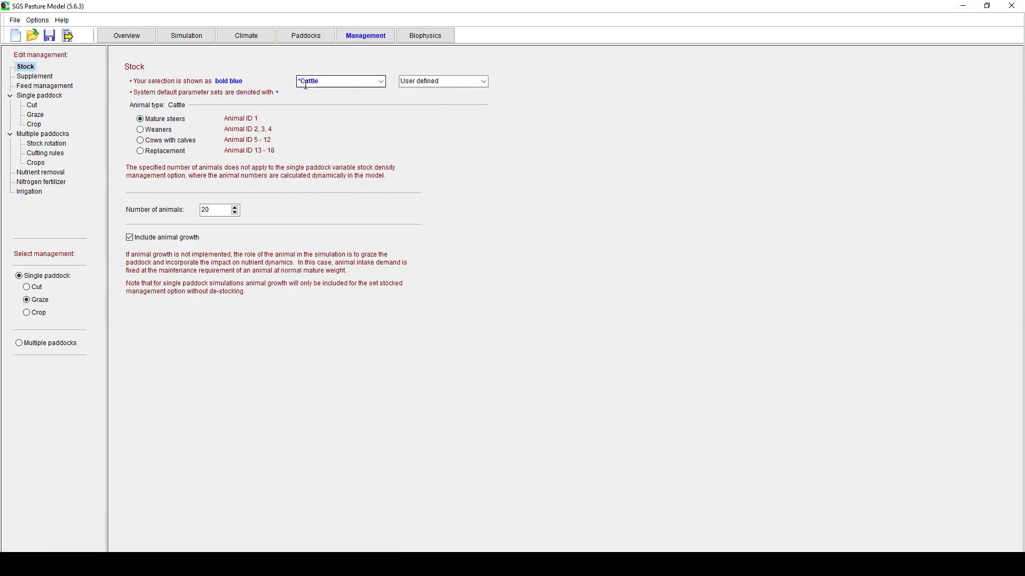
left_click(483, 81)
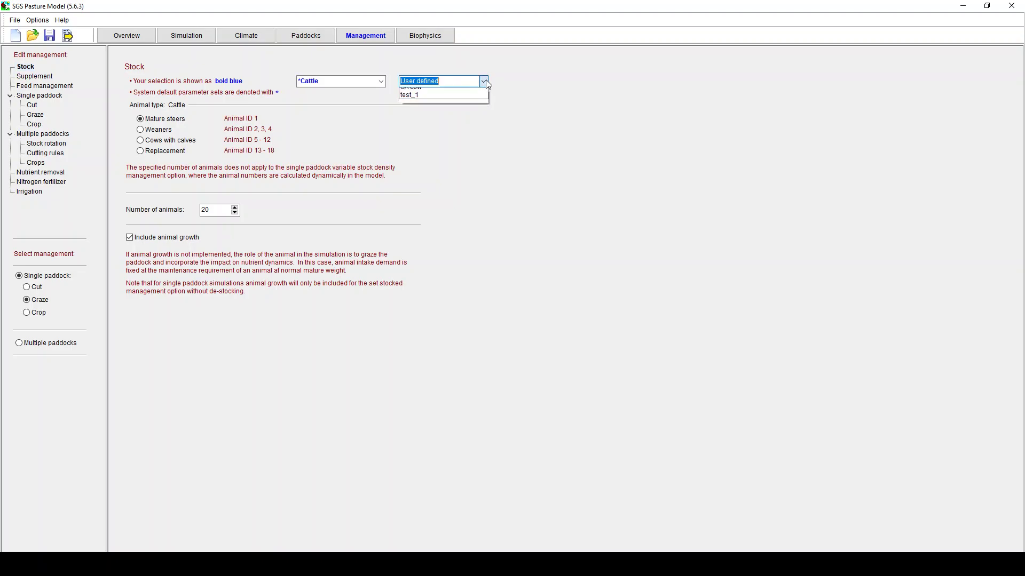
left_click(456, 100)
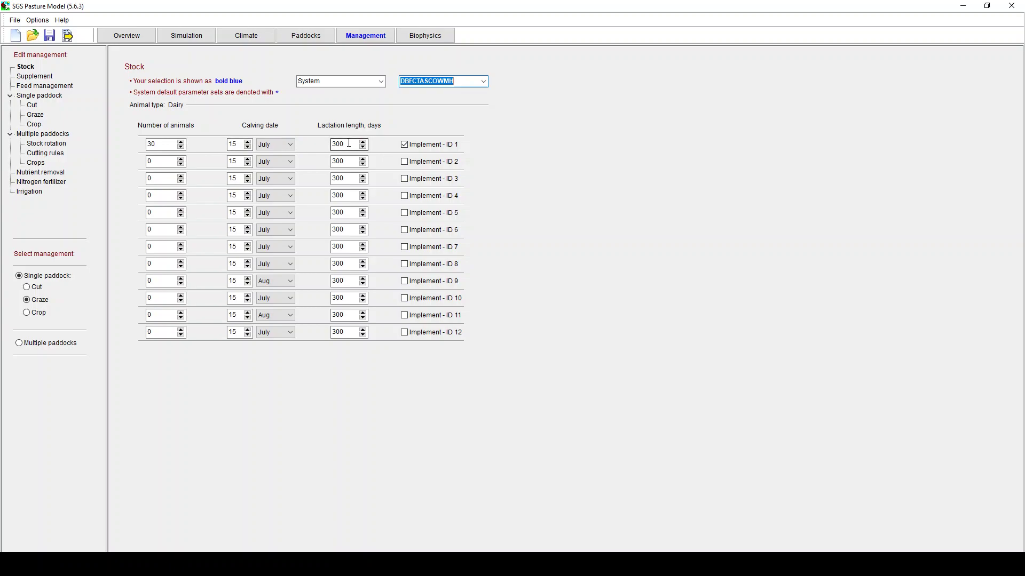
Step: Switch the stock type back to Cattle and select the 20-animal count
left_click(484, 81)
left_click(382, 81)
left_click(381, 82)
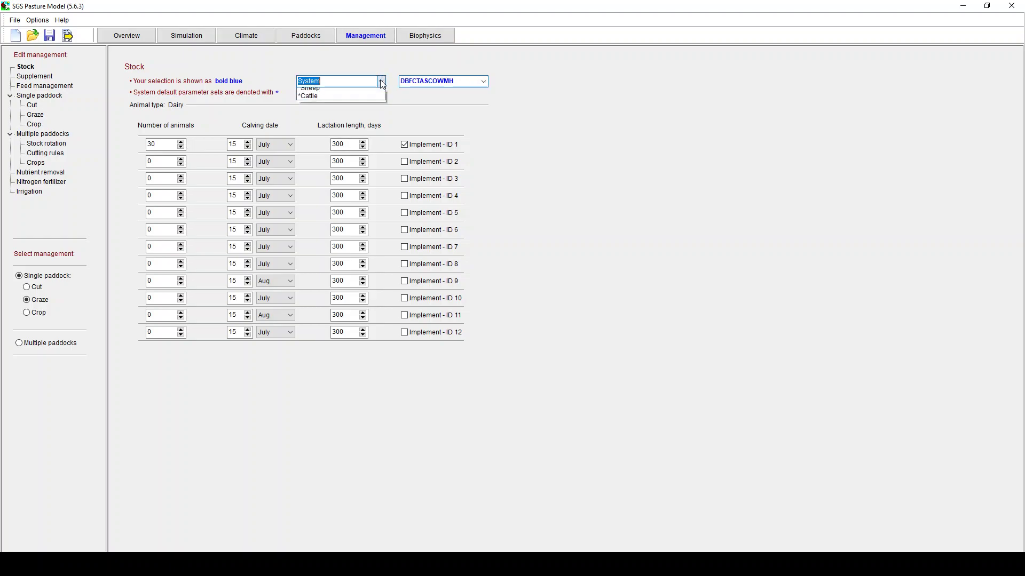
left_click(356, 101)
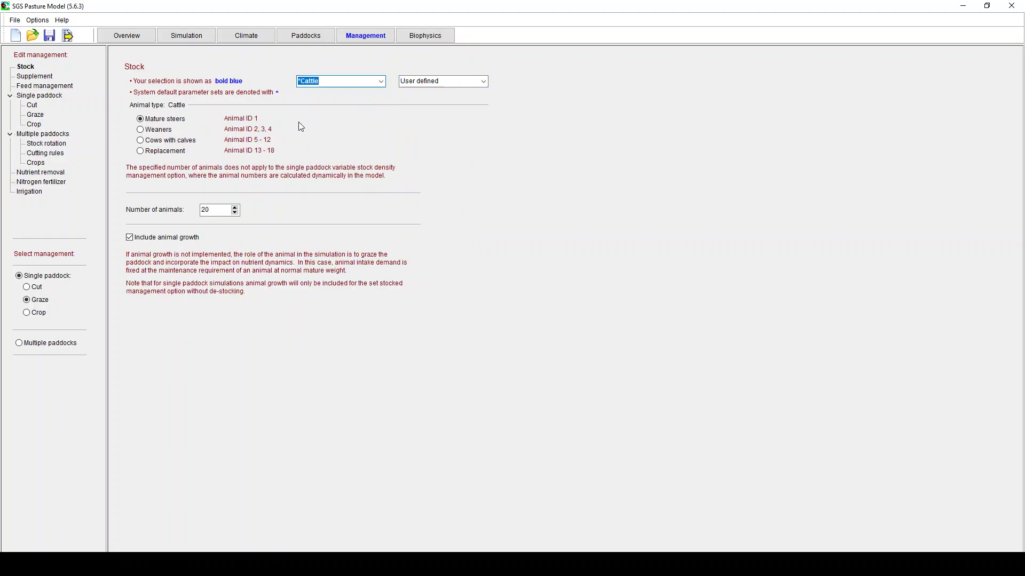
left_click(154, 121)
double_click(205, 210)
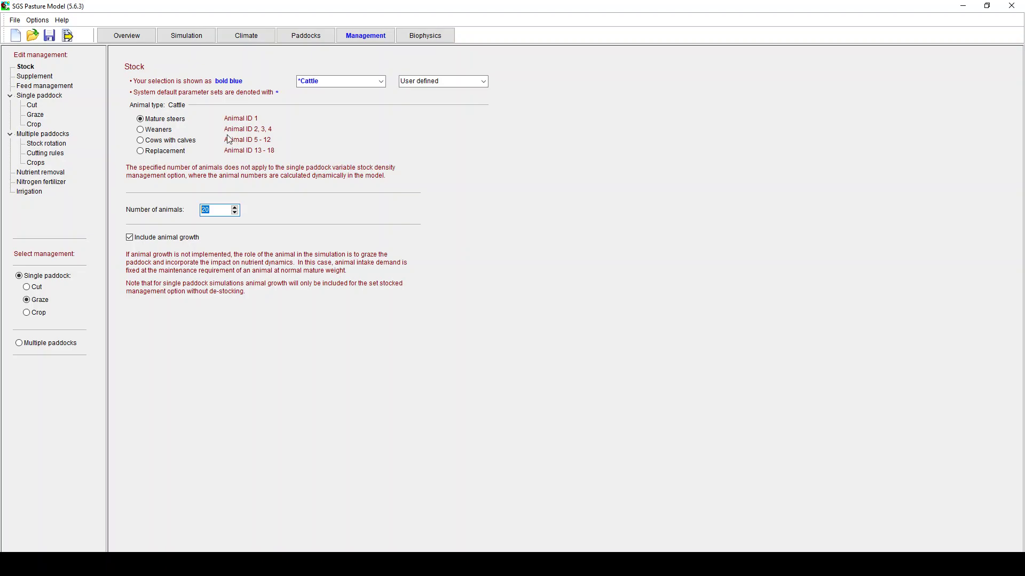
Step: Show the concentrate, mixed ration and forage supplement composition, focusing the concentrate protein field
left_click(31, 77)
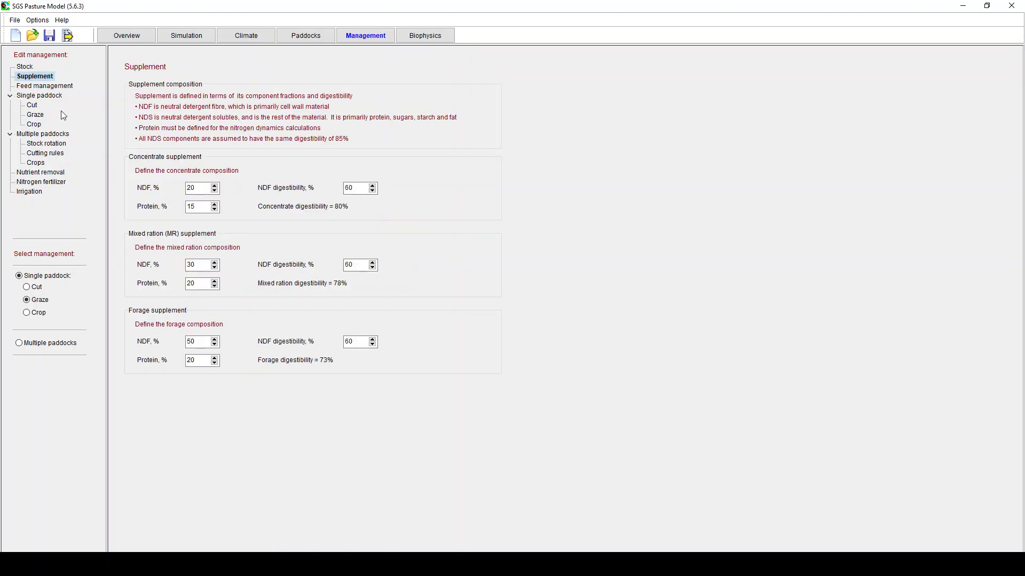
key("Tab")
Step: Compare Lactating and Growing feed settings, ending on Mature / empty with a 20.00 kg intake cap
left_click(48, 87)
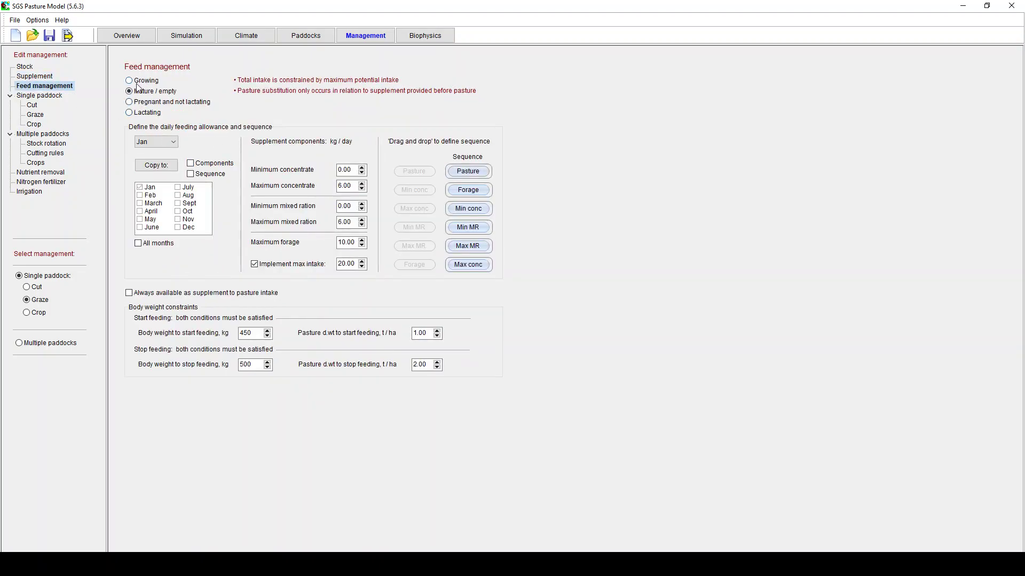
left_click(137, 114)
left_click(141, 93)
left_click(151, 81)
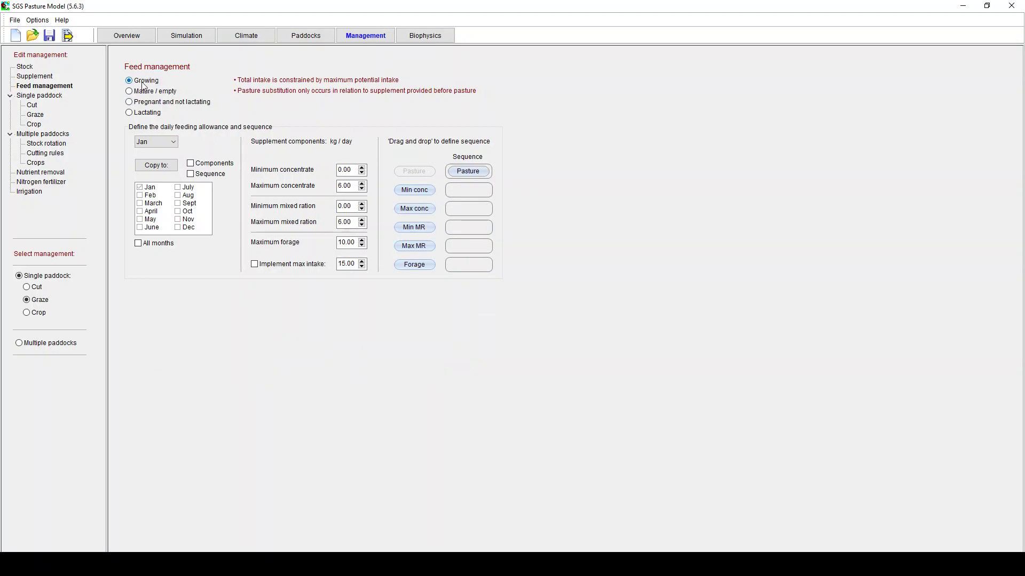
left_click(167, 95)
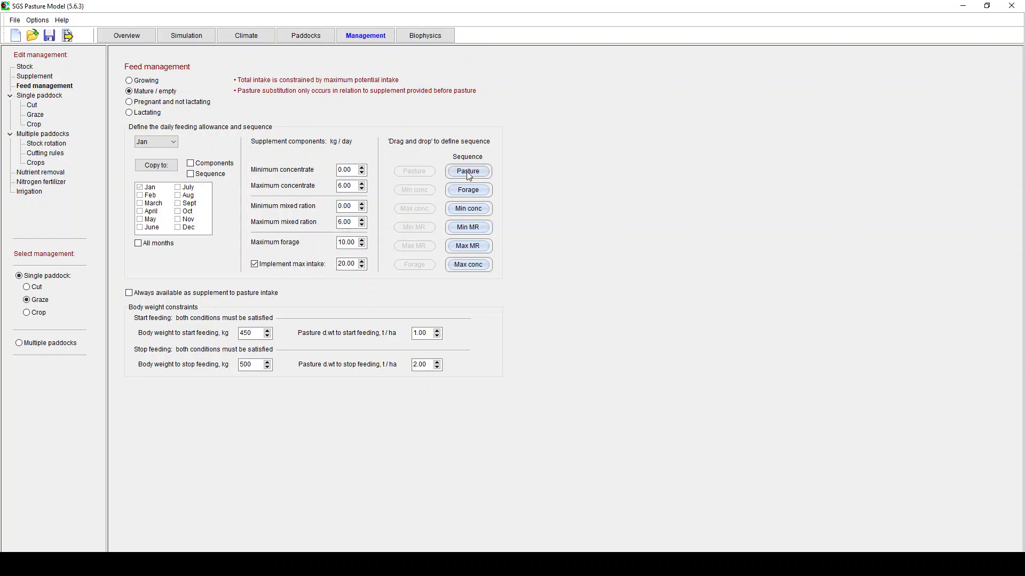
Step: Reorder January's feeding sequence with Forage second, Max MR third and Max conc fourth
mouse_move(467, 176)
left_mouse_down()
mouse_move(411, 178)
mouse_move(468, 171)
left_mouse_up()
mouse_move(462, 193)
left_mouse_down()
mouse_move(424, 212)
mouse_move(462, 204)
mouse_move(462, 194)
left_mouse_up()
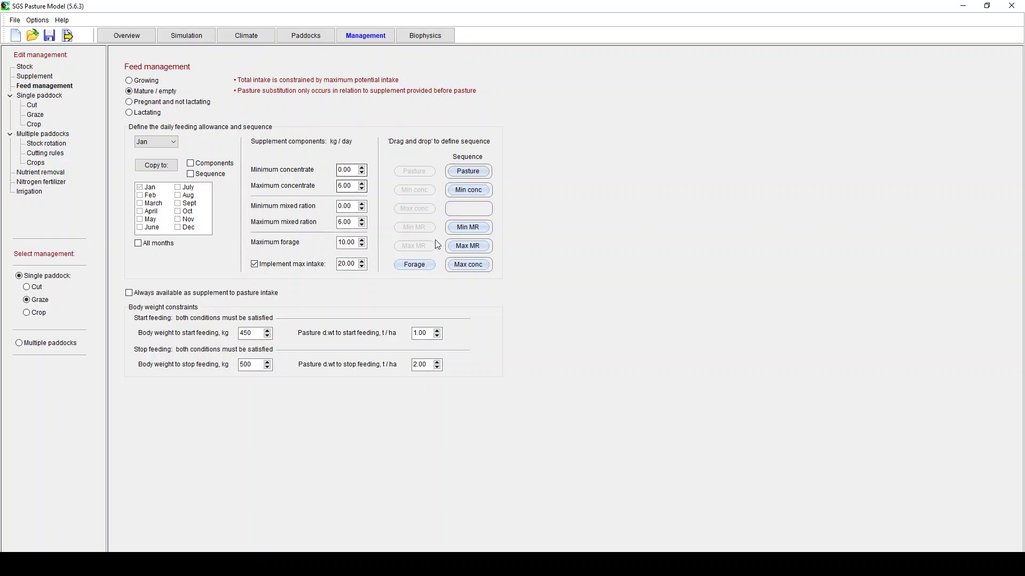
left_click_drag(408, 190, 411, 191)
left_click_drag(419, 266, 474, 194)
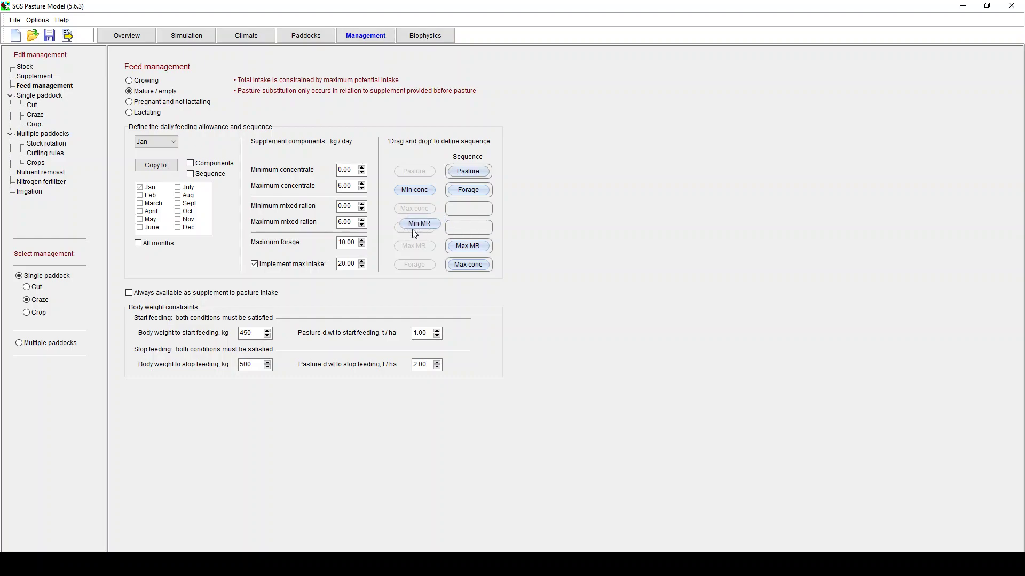
left_click_drag(463, 250, 466, 208)
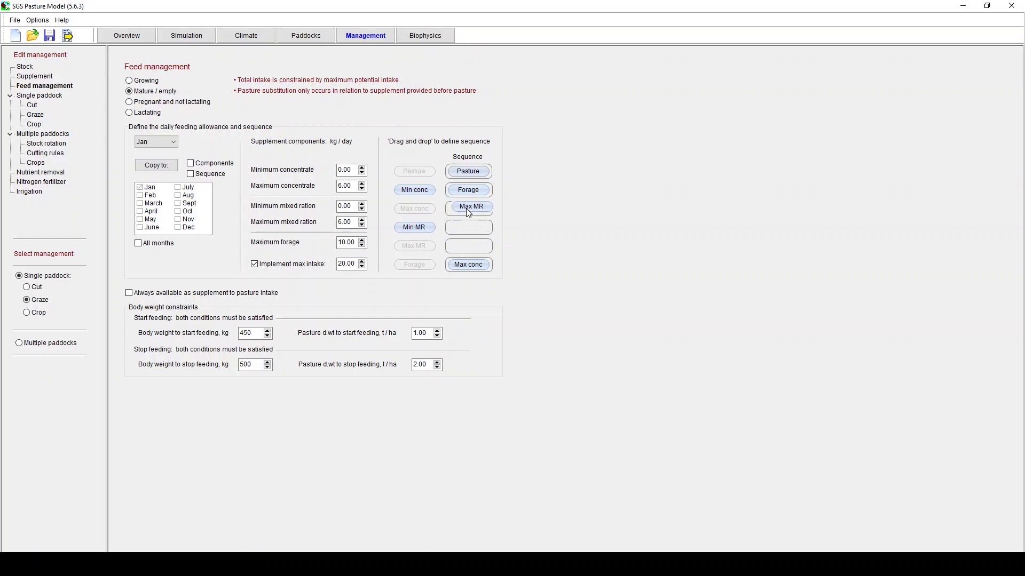
left_click_drag(479, 266, 477, 228)
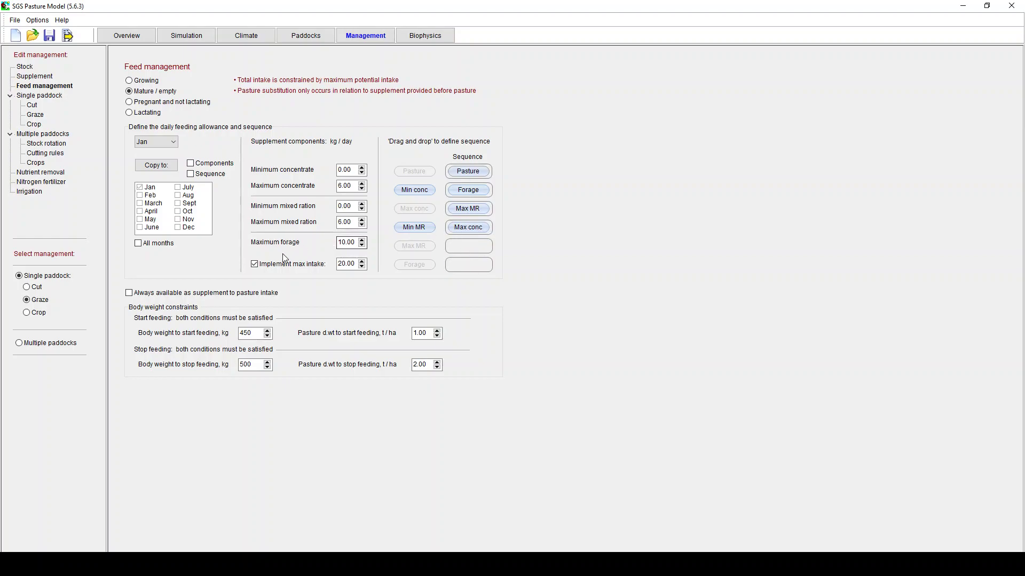
Step: Copy January's feeding allowance, then its components and sequence, to all twelve months
left_click(139, 243)
left_click(156, 165)
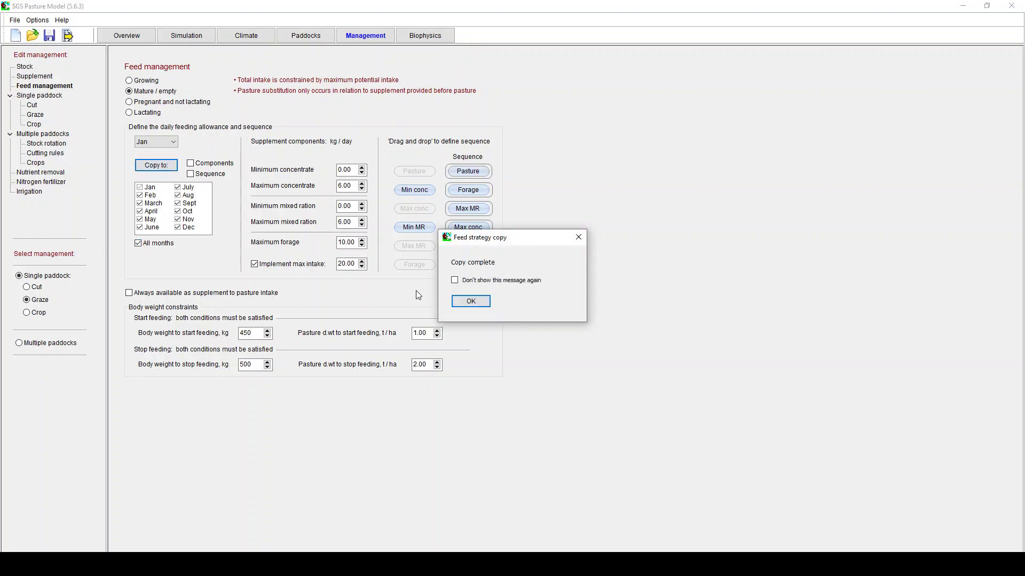
left_click(459, 302)
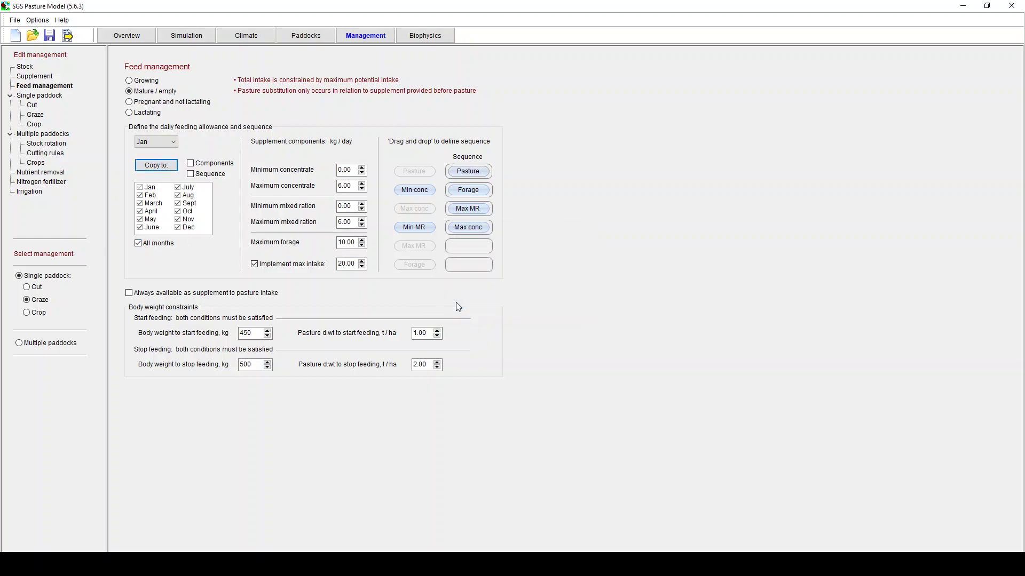
left_click(191, 163)
left_click(191, 173)
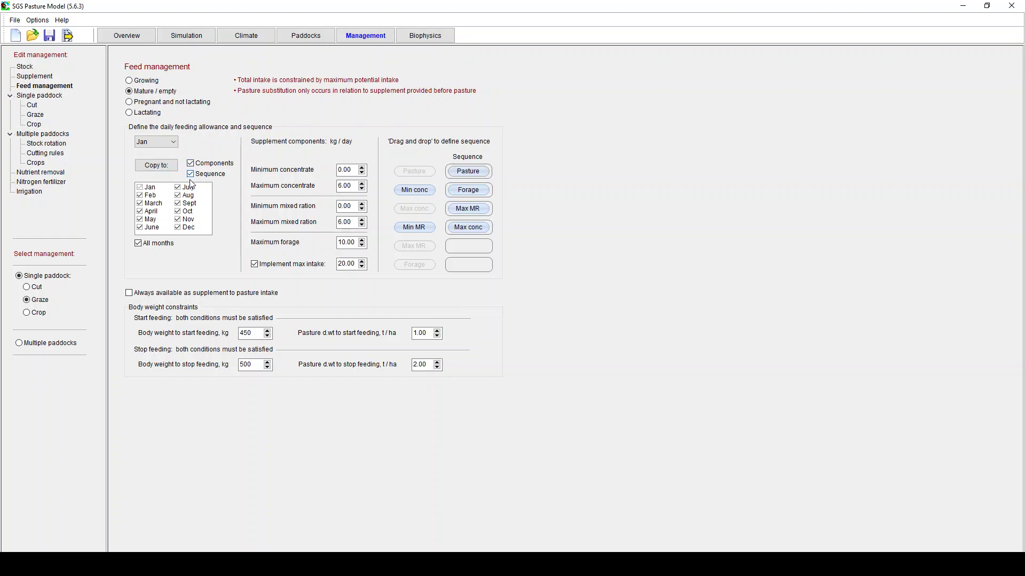
left_click(158, 170)
left_click(485, 301)
Step: Switch the paddock to Cut management, try Cut by date, then keep Monthly cut at 1.00 t/ha residual
left_click(27, 287)
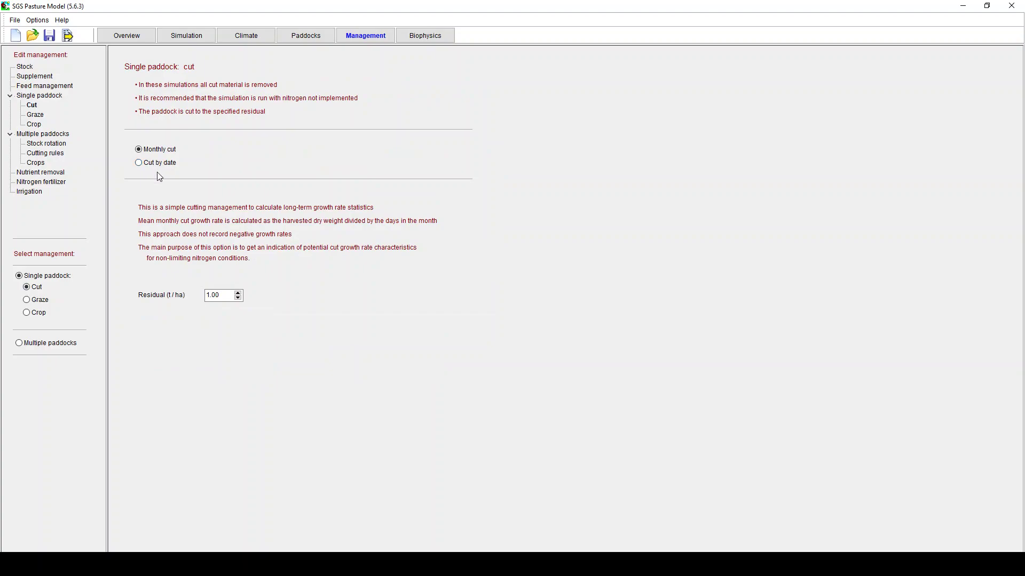
left_click(159, 166)
left_click(444, 220)
left_click(445, 230)
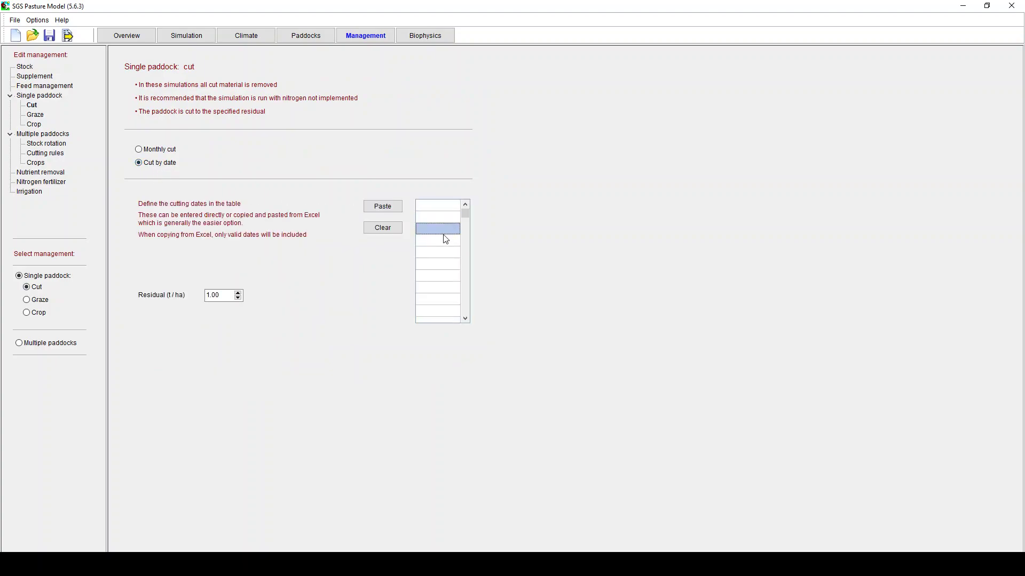
left_click(383, 206)
left_click(158, 151)
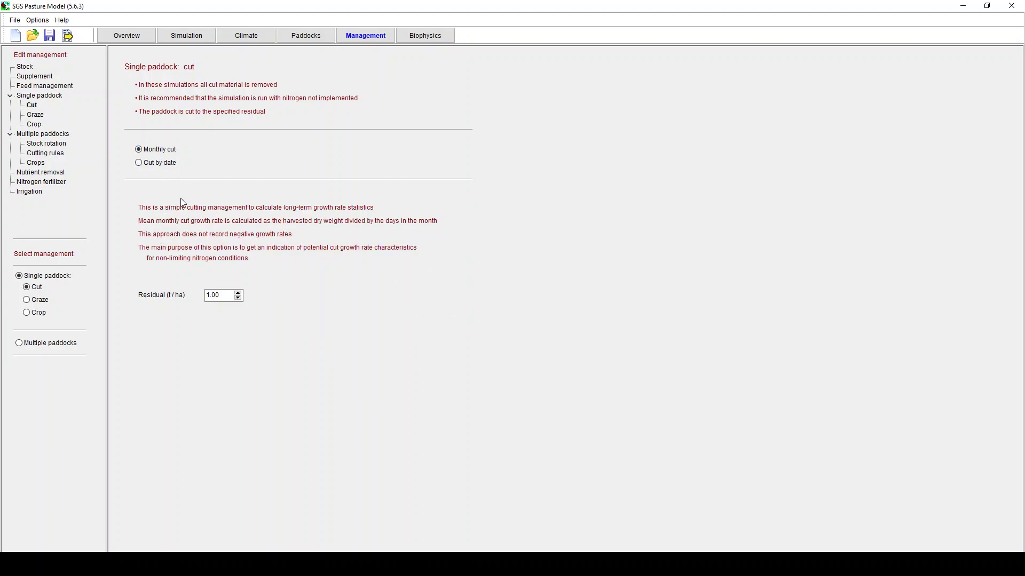
left_click(221, 298)
Step: Select Graze management for the single paddock, with de-stock 1.00 and re-stock 2.50 t/ha
left_click(39, 116)
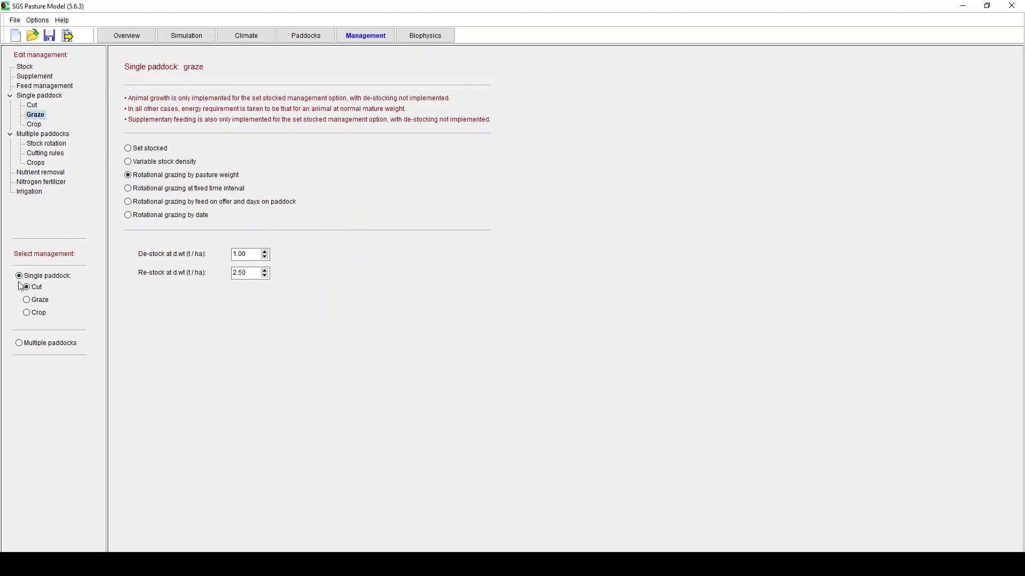
left_click(36, 301)
left_click(253, 256)
left_click(251, 269)
Step: Review the single-paddock crop settings, keeping Winter wheat as the crop
left_click(34, 126)
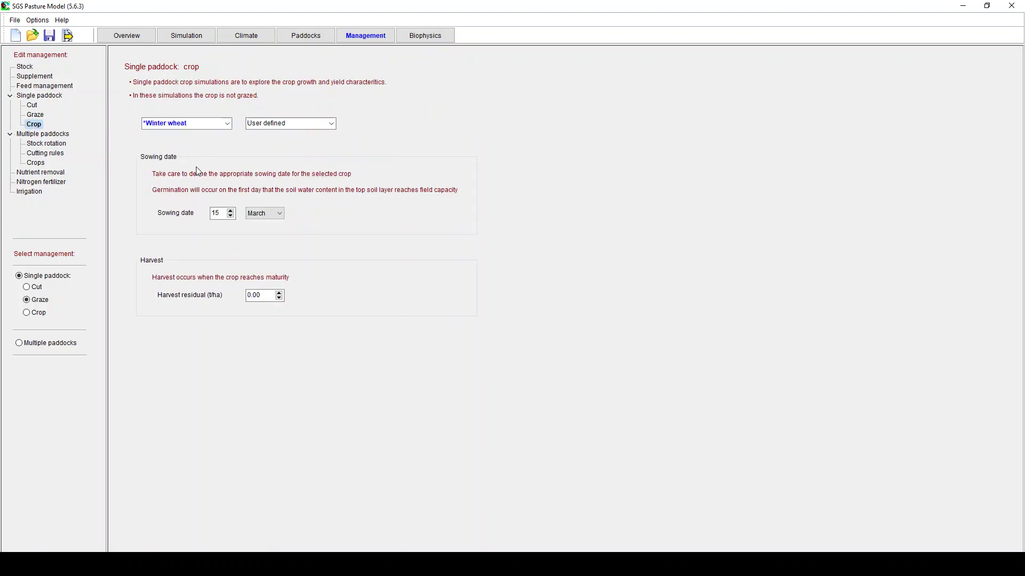
left_click(220, 124)
left_click(222, 125)
left_click(224, 125)
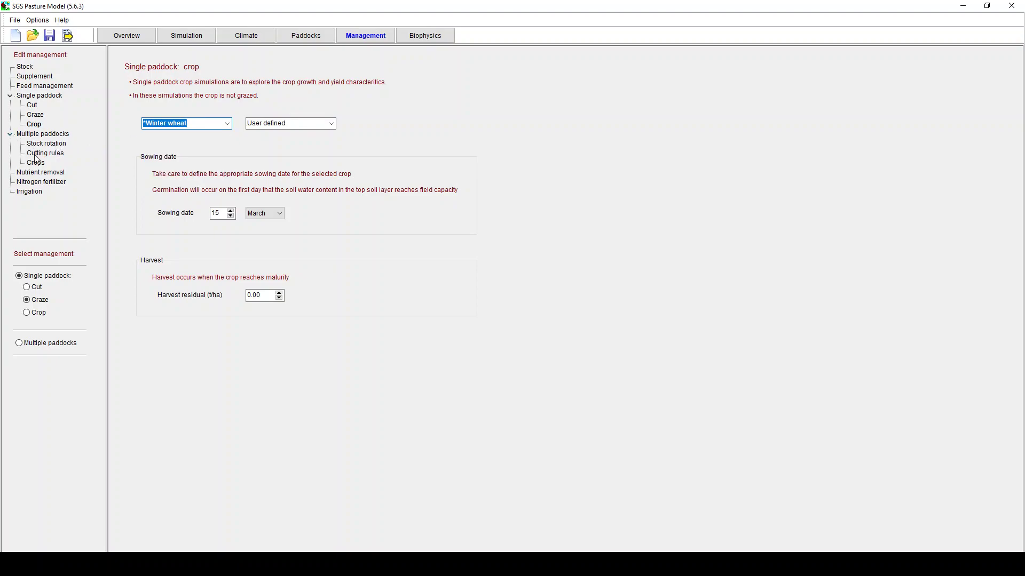
Step: Collapse Multiple paddocks and show Nutrient removal, set at 20 % removed per day
left_click(10, 134)
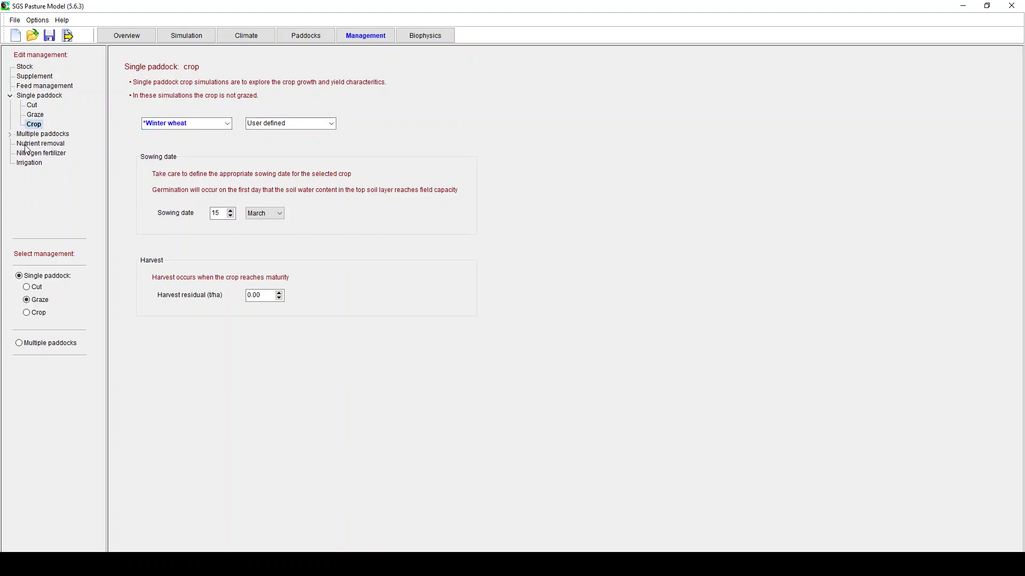
left_click(30, 145)
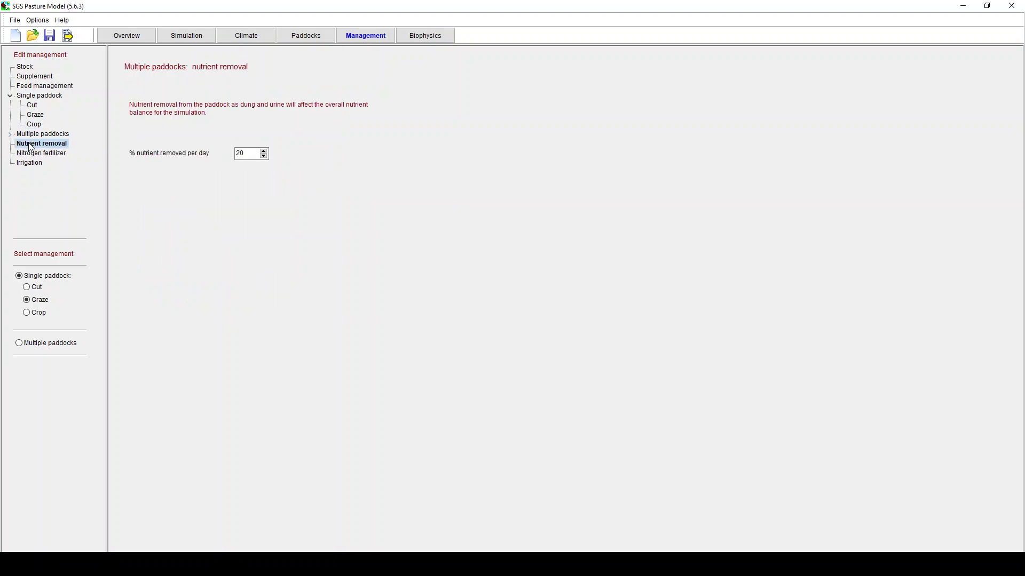
left_click(249, 152)
left_click(59, 153)
left_click(59, 149)
Step: Set nitrogen fertilizer to apply at soil N 30 ppm, with a 30-day minimum between applications
left_click(59, 153)
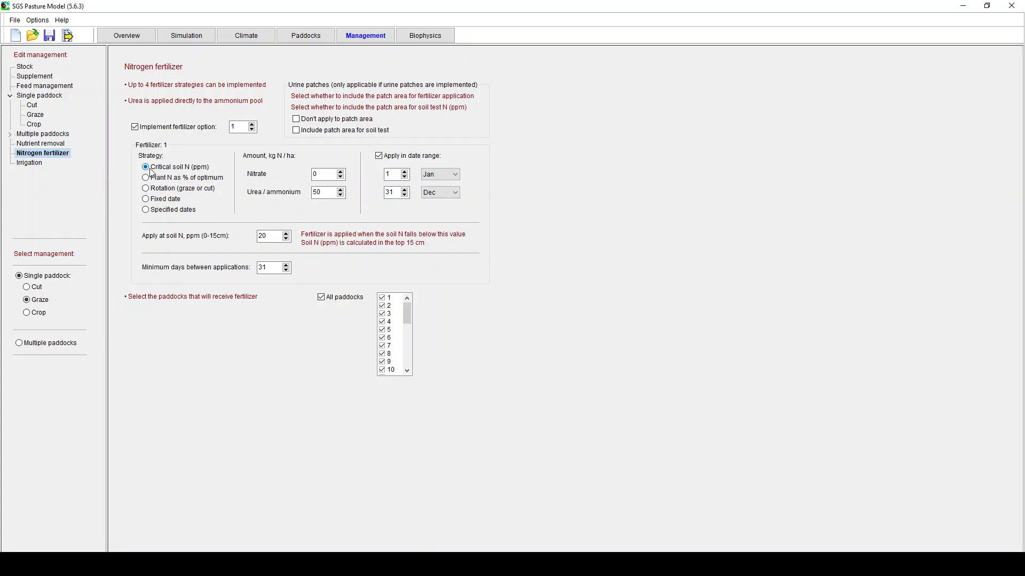
left_click(326, 193)
left_click(273, 236)
left_click_drag(274, 236, 234, 238)
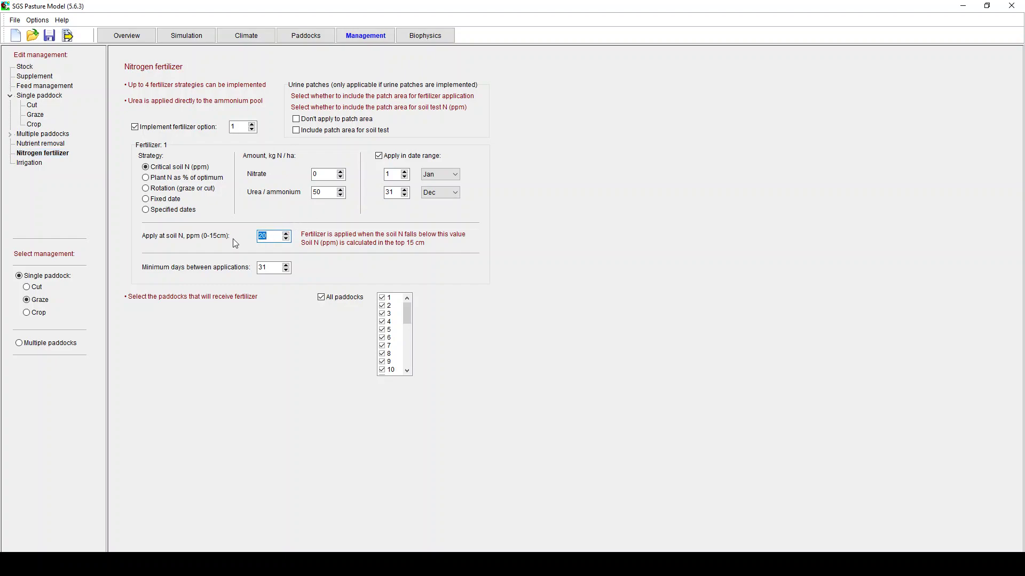
type("30")
left_click(270, 268)
key("BackSpace")
type("0")
Step: Check the irrigation start and end times, then move on to the Biophysics settings
left_click(29, 163)
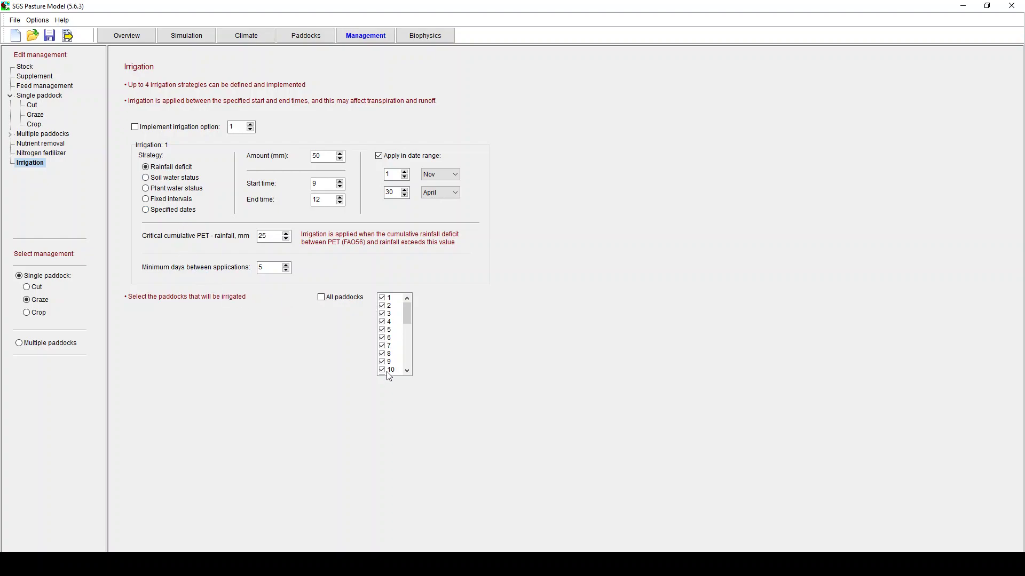
left_click(339, 186)
left_click(336, 201)
left_click(422, 37)
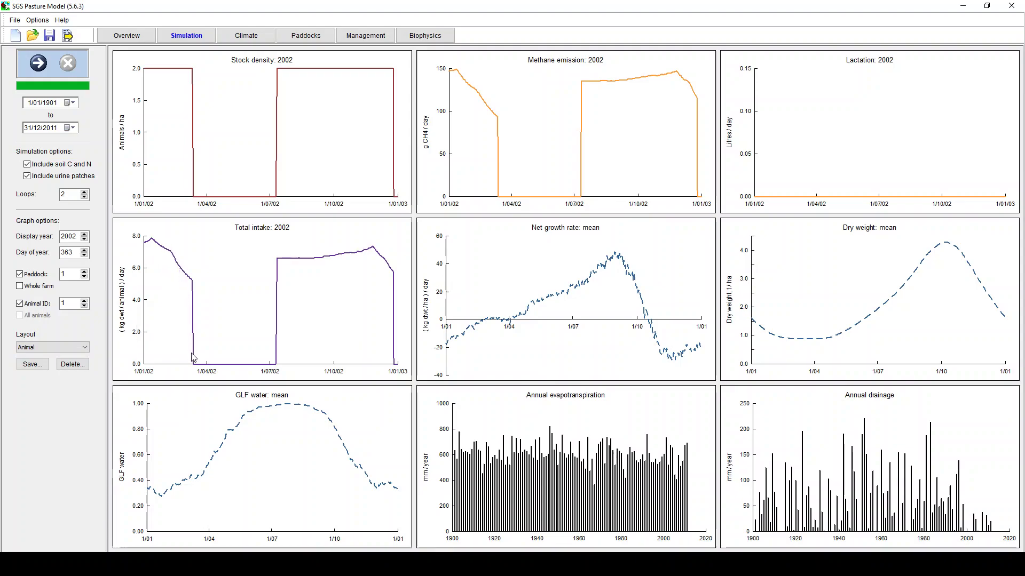
Step: Advance the Display year from 2002 through to 2006
left_click(85, 235)
left_click(85, 234)
left_click(85, 235)
left_click(85, 235)
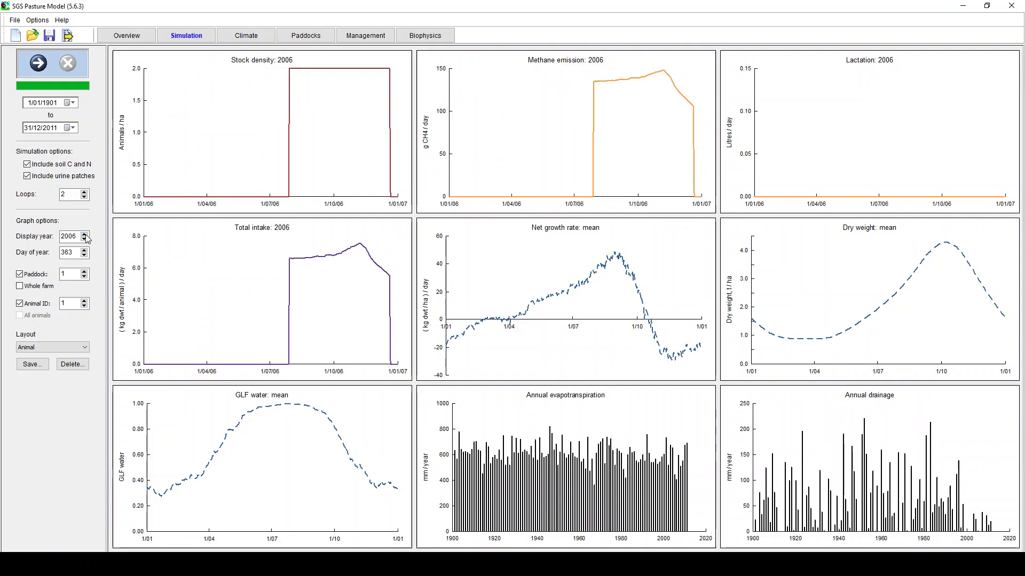
Step: Step the Day of year down to 358 and tick Whole farm for the graphs
left_click(85, 255)
left_click(85, 256)
left_click(85, 256)
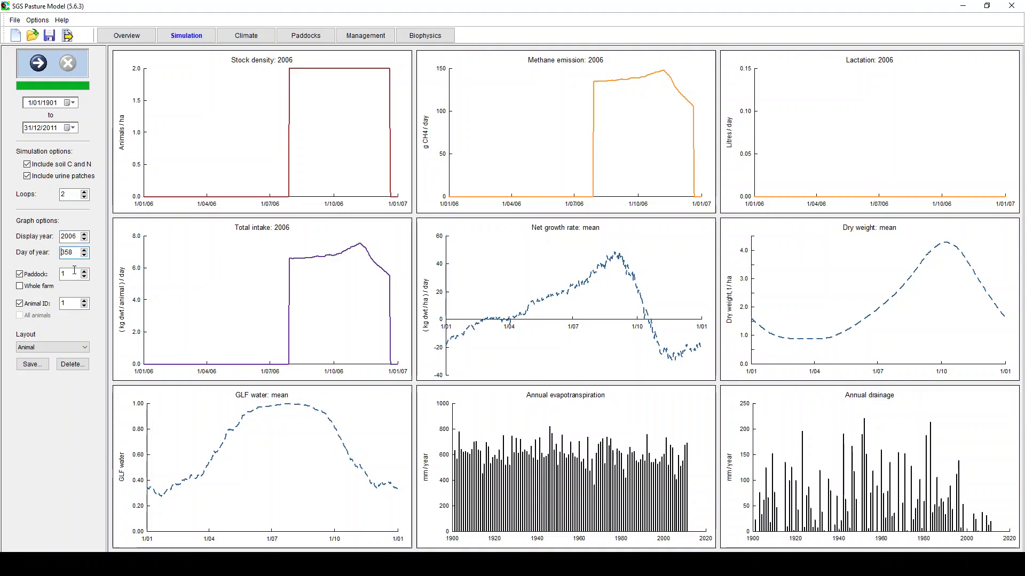
left_click(36, 286)
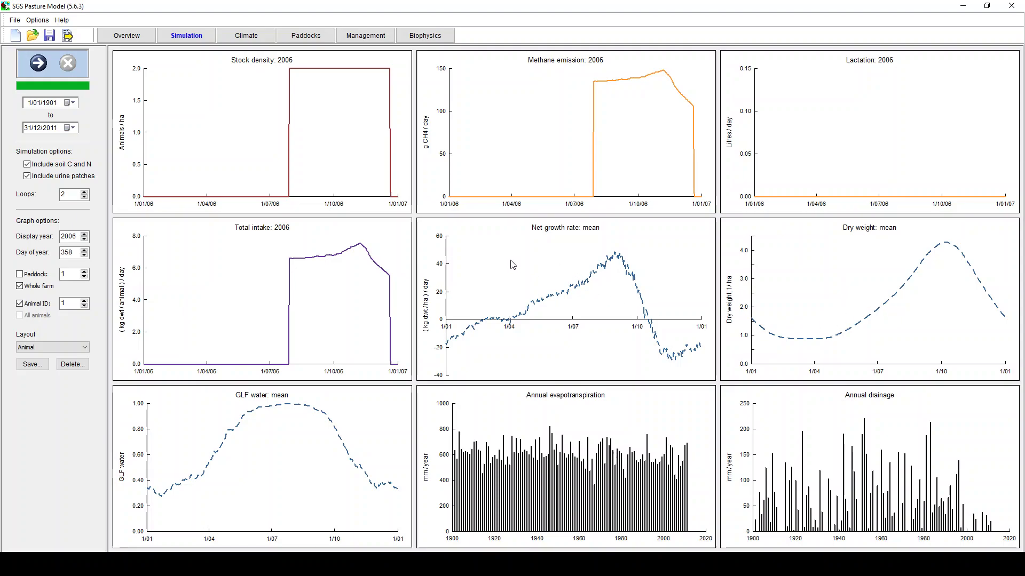
Step: Change the middle Net growth rate chart to Plant > Daily values > Species > Dry weight
right_click(553, 271)
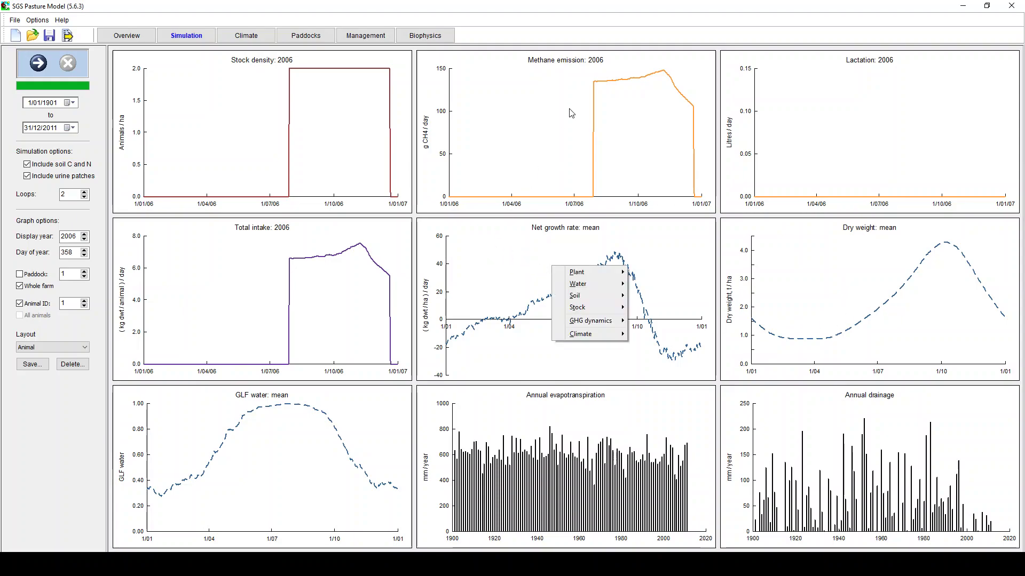
mouse_move(591, 273)
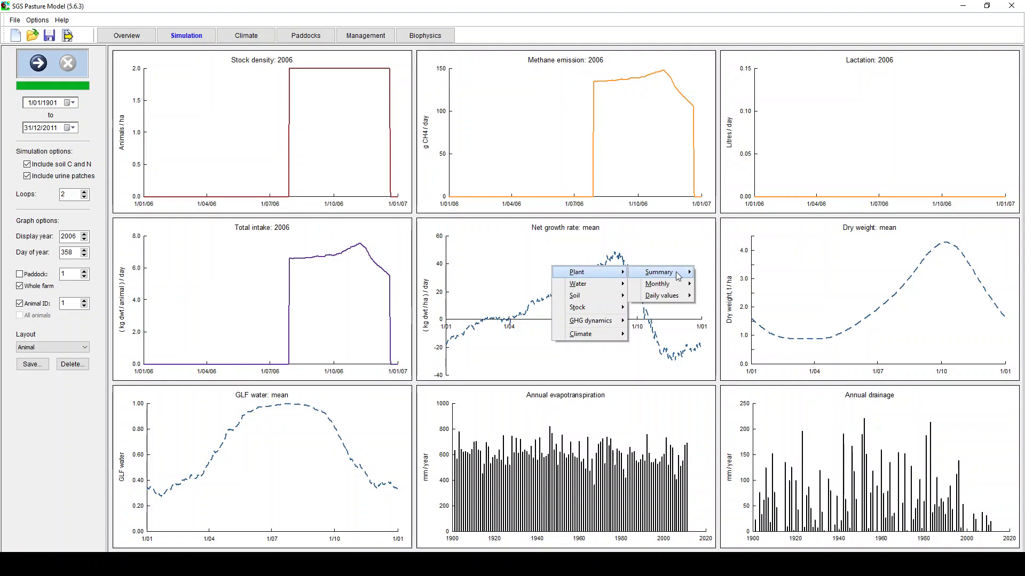
mouse_move(676, 300)
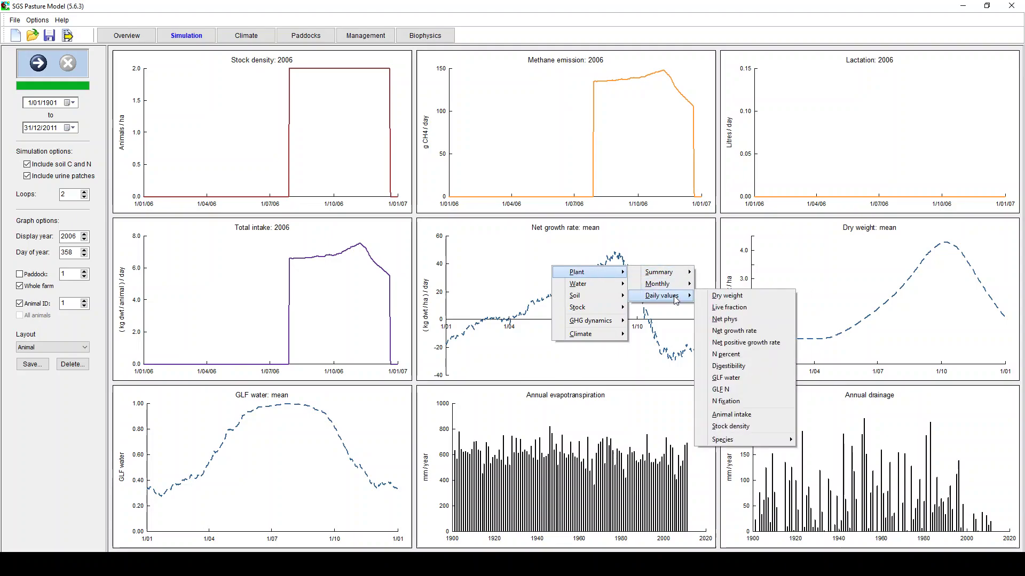
mouse_move(731, 441)
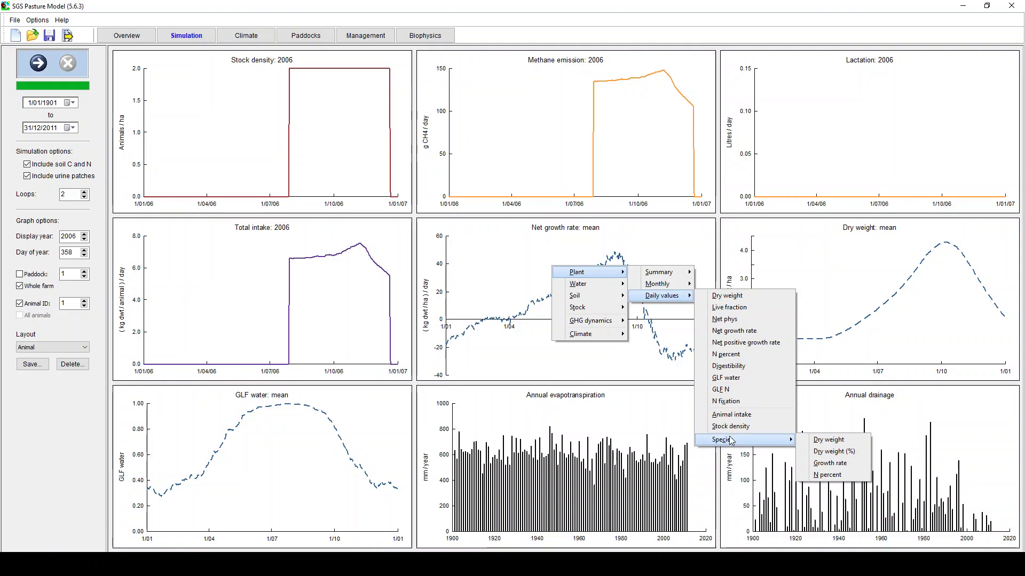
left_click(823, 445)
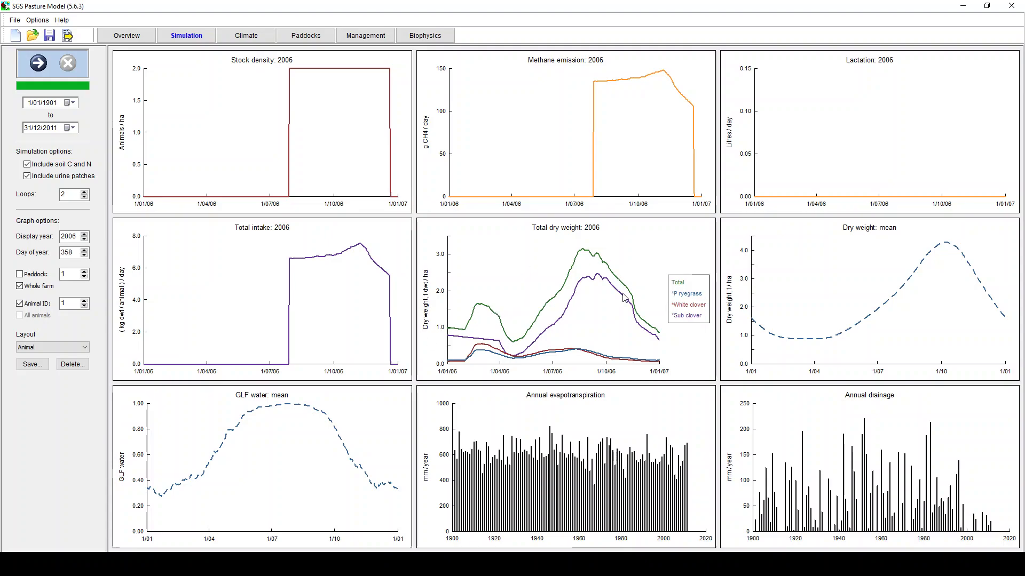
Step: Move the Display year back to 2002, after briefly stepping up to 2007
left_click(84, 234)
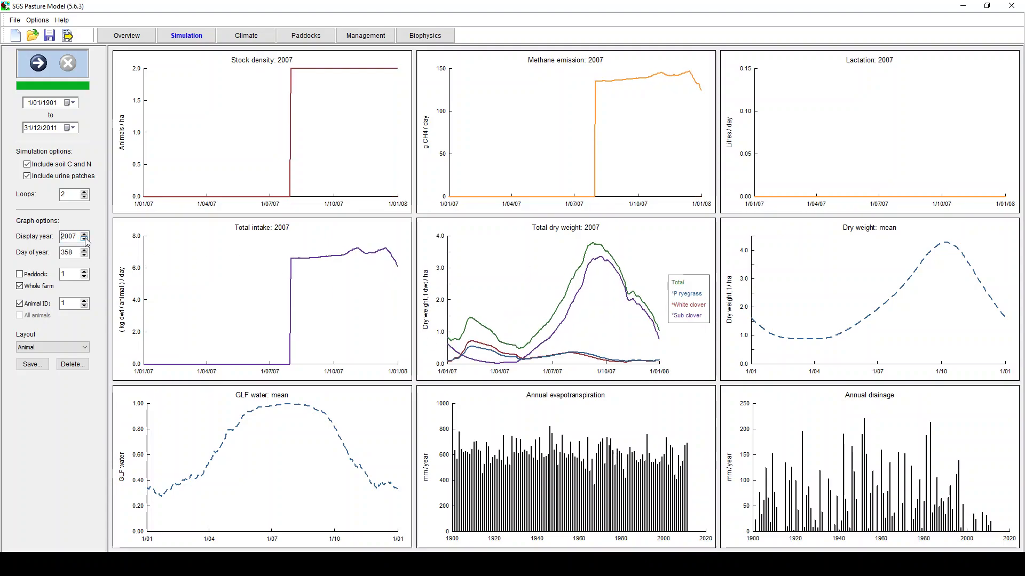
left_click(86, 240)
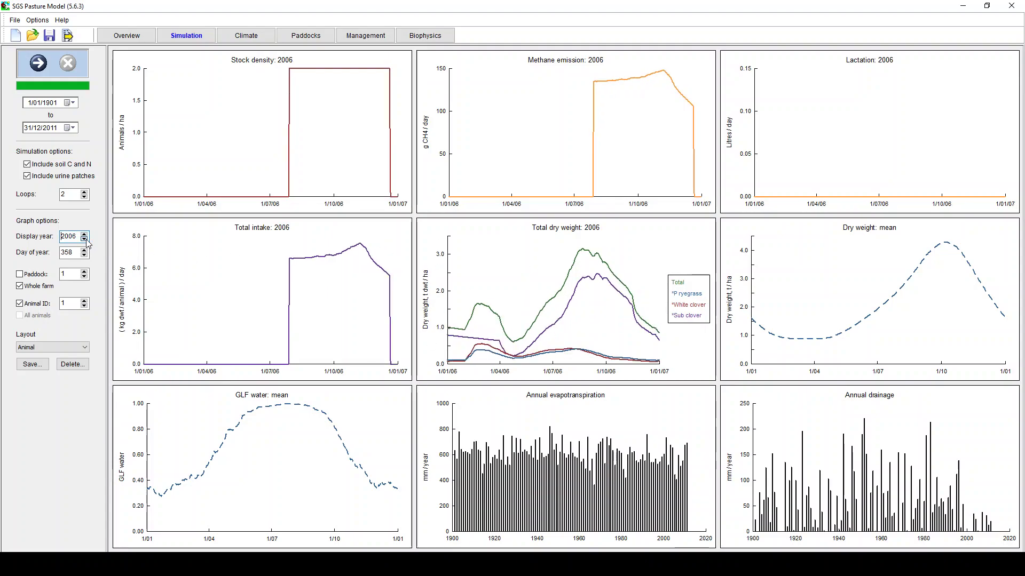
left_click(87, 240)
left_click(86, 240)
left_click(87, 240)
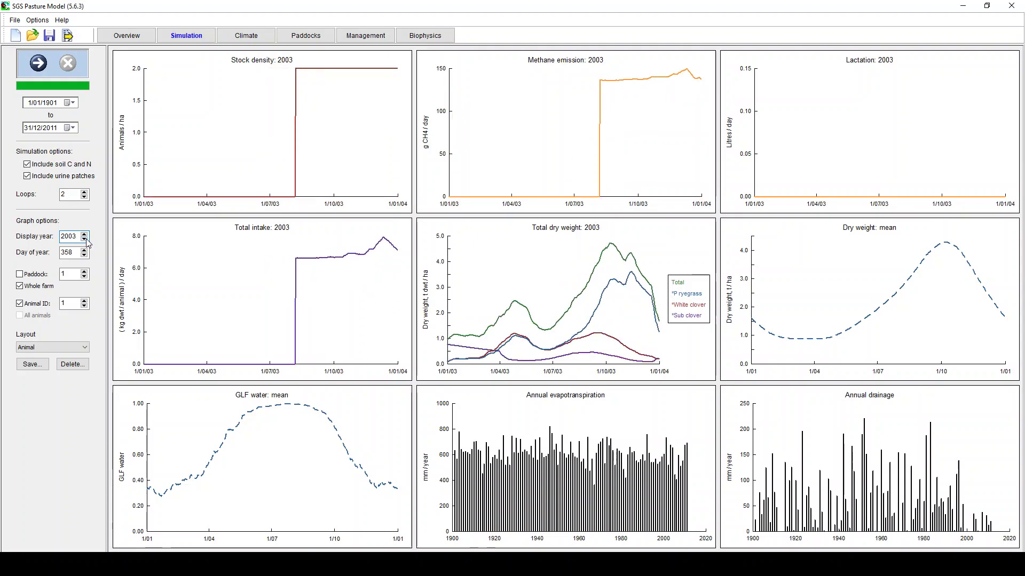
left_click(86, 240)
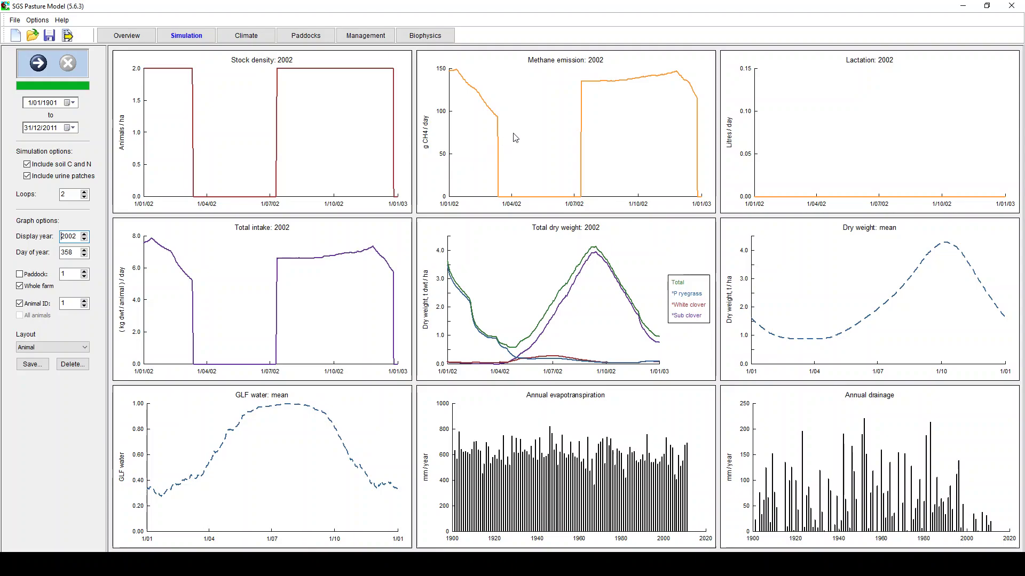
Step: Switch the top-left chart briefly to daily irrigation, then to annual soil C balance
right_click(297, 94)
mouse_move(331, 112)
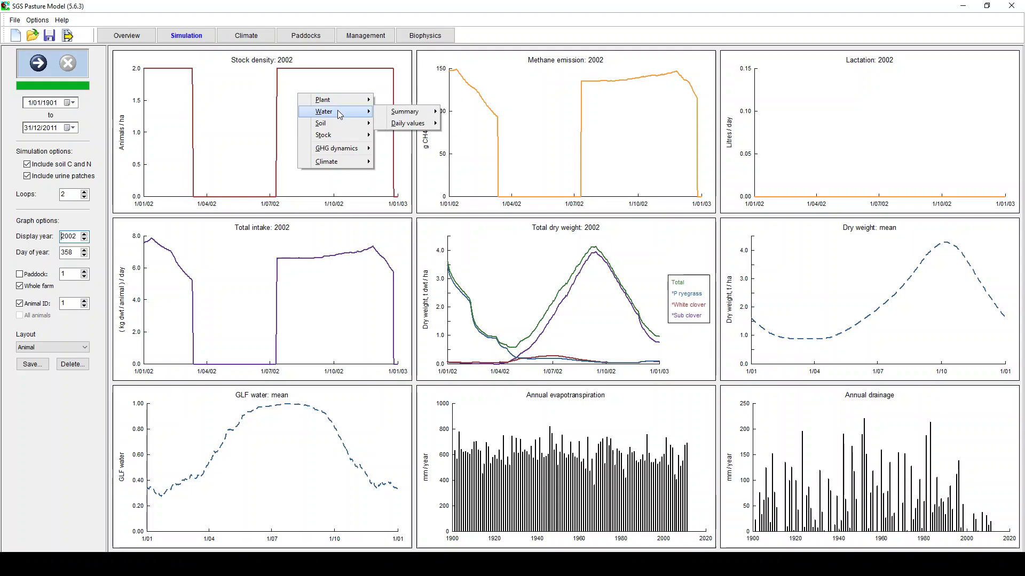
mouse_move(422, 112)
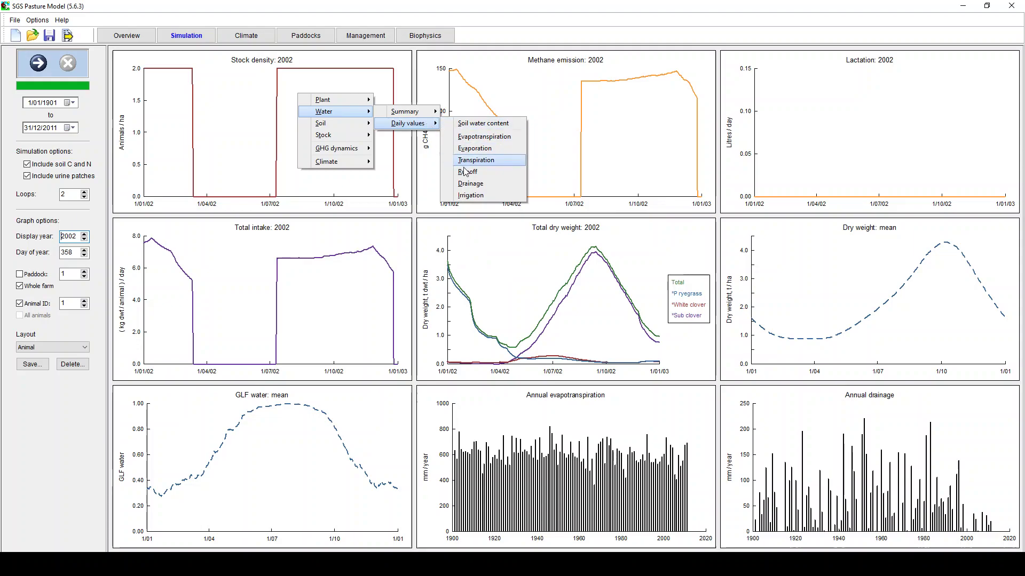
left_click(470, 194)
right_click(252, 92)
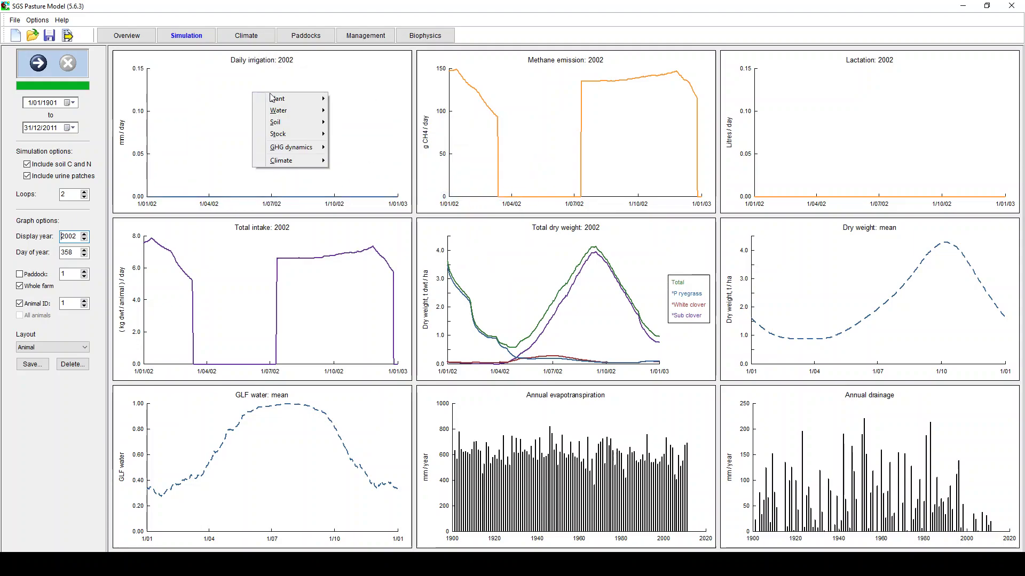
mouse_move(300, 124)
mouse_move(377, 123)
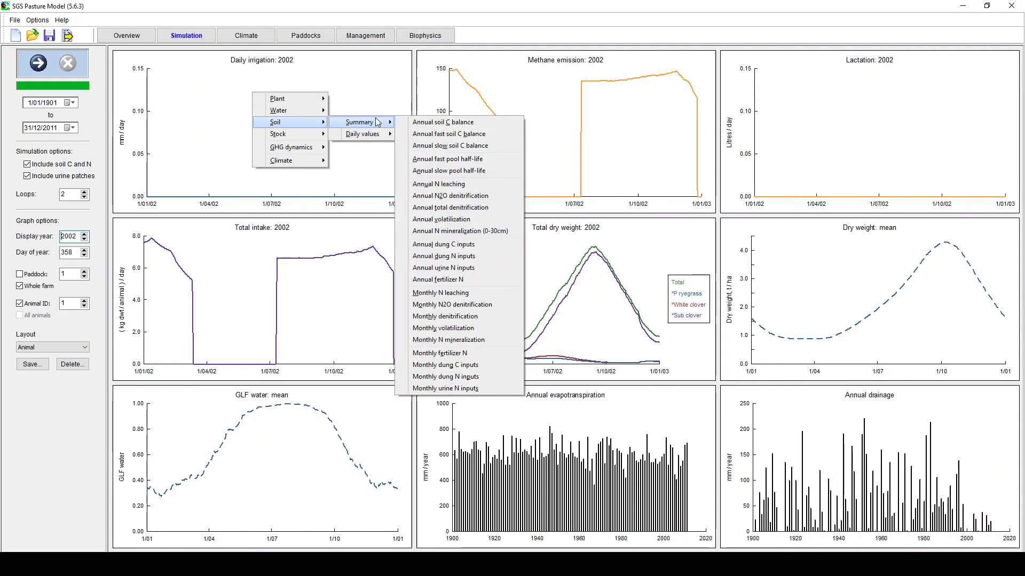
left_click(422, 123)
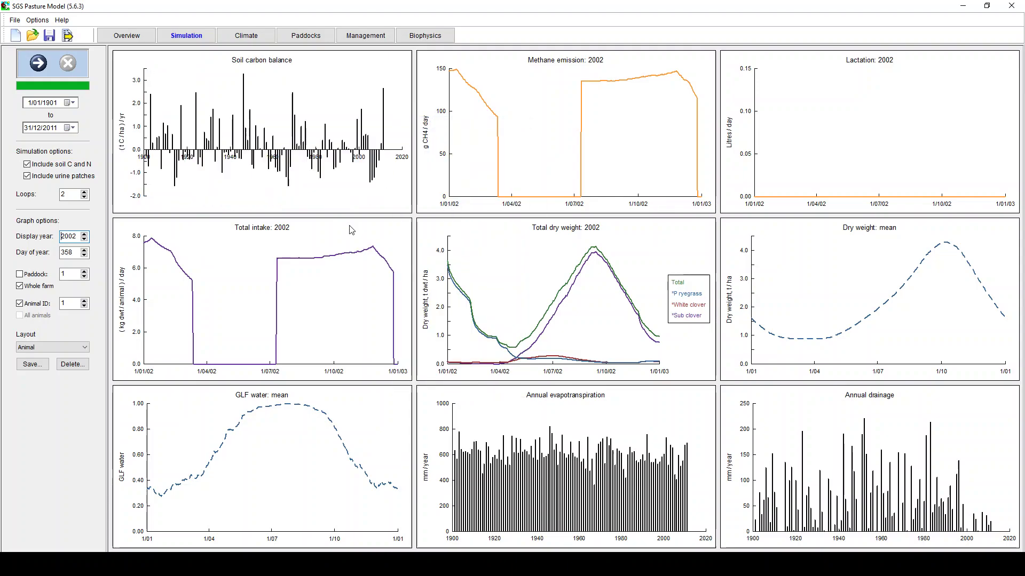
Step: Replace the Total intake chart with annual fast soil C balance, leaving the GLF water chart unchanged
right_click(248, 264)
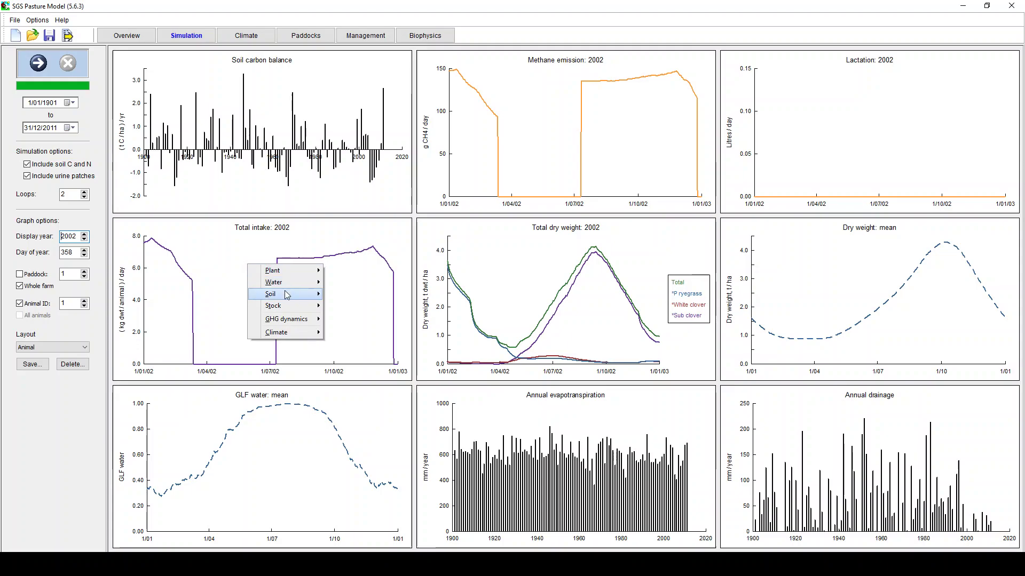
mouse_move(286, 295)
mouse_move(356, 296)
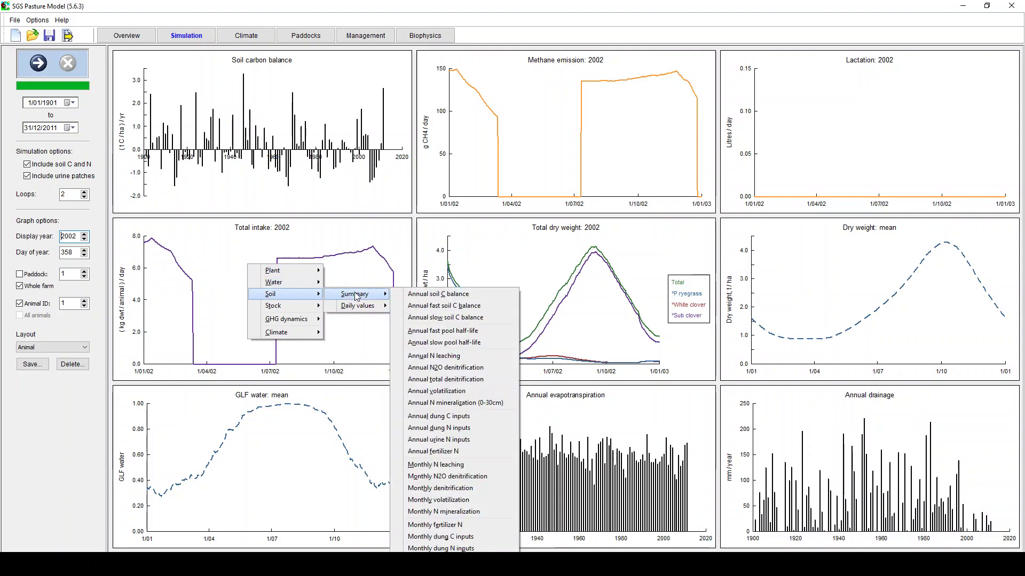
left_click(432, 306)
right_click(224, 426)
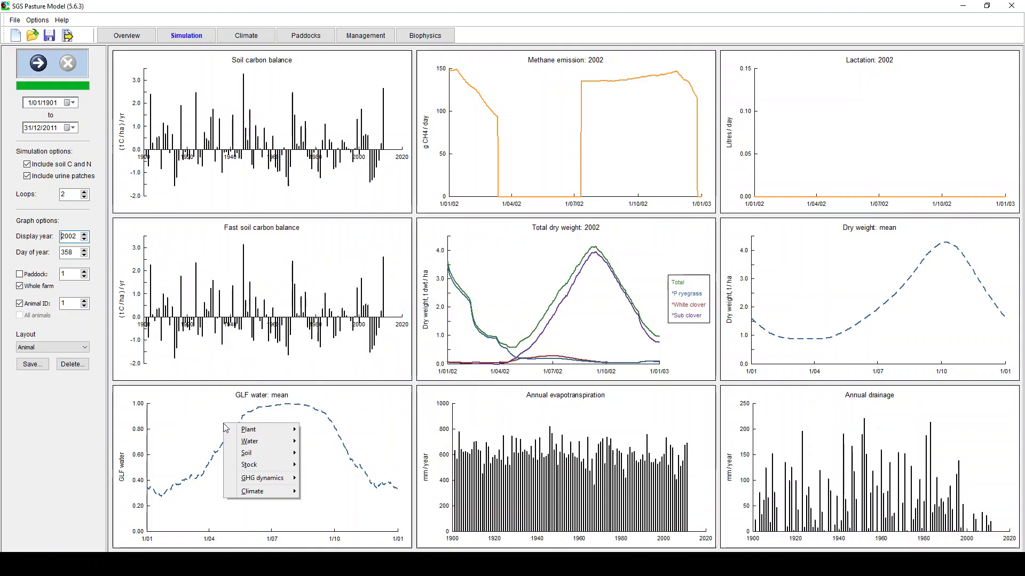
left_click(542, 150)
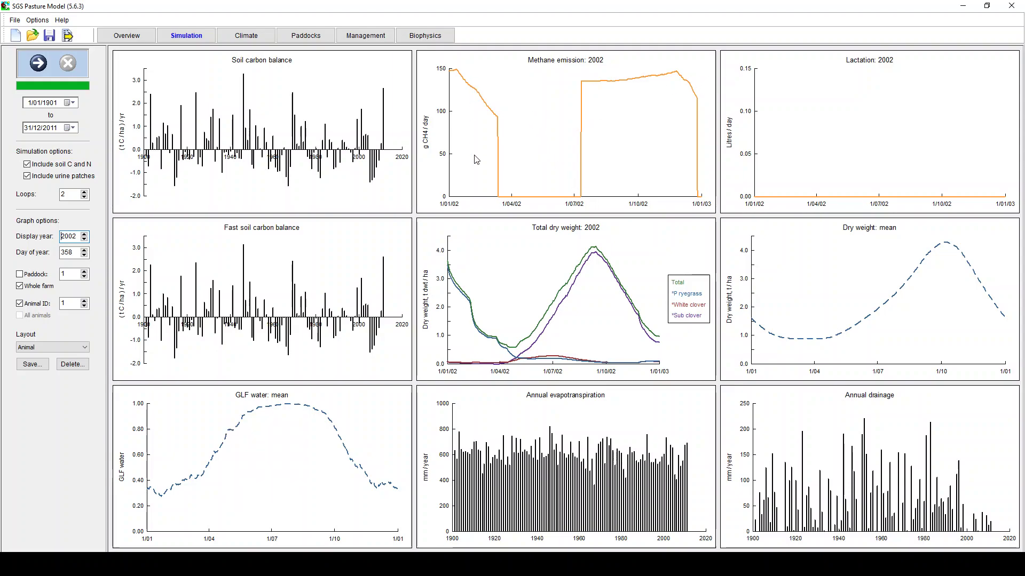
Step: Show annual soil N2O denitrification as CO2e in place of Lactation, then copy the methane emission data
right_click(808, 85)
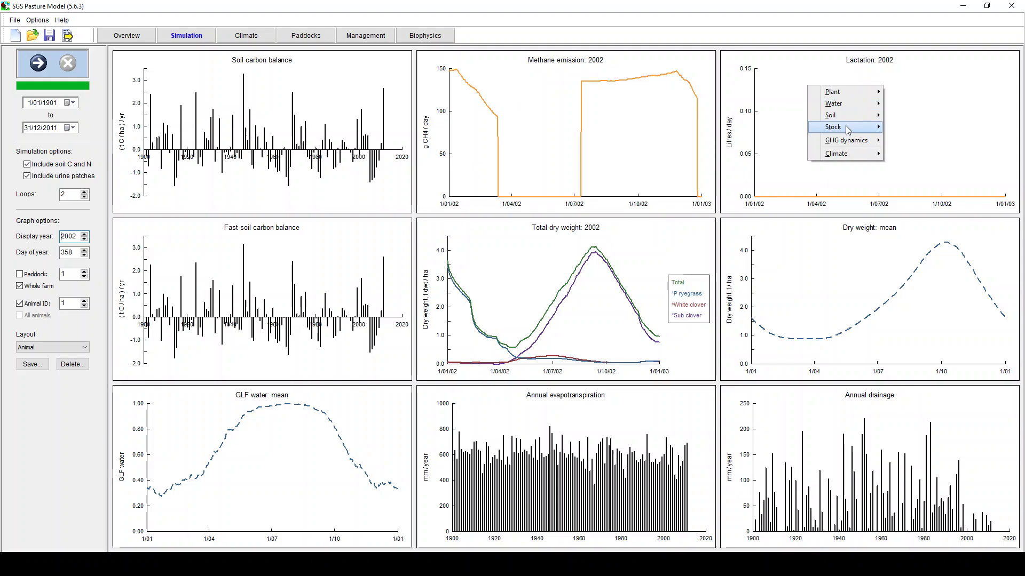
mouse_move(855, 145)
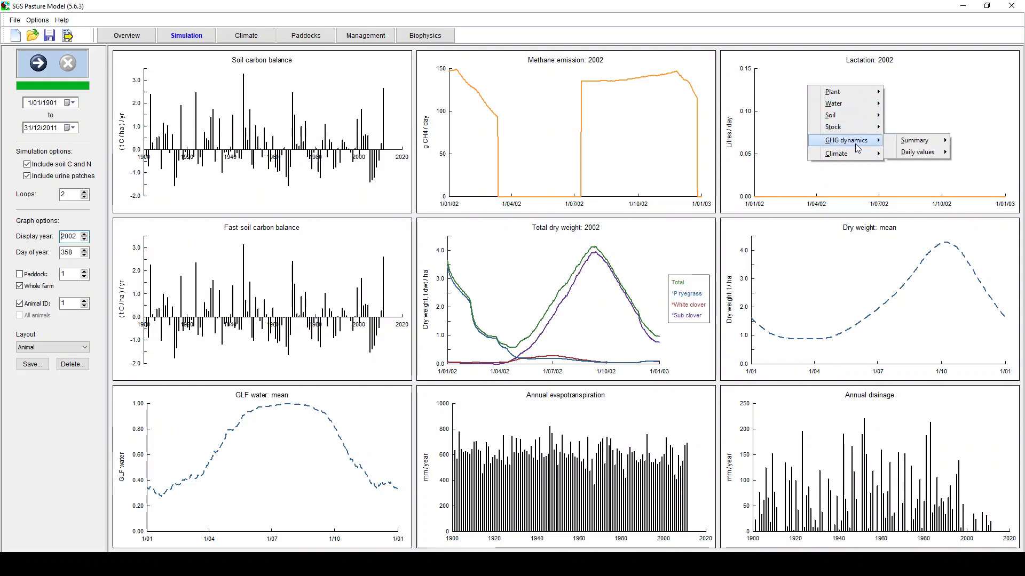
mouse_move(894, 153)
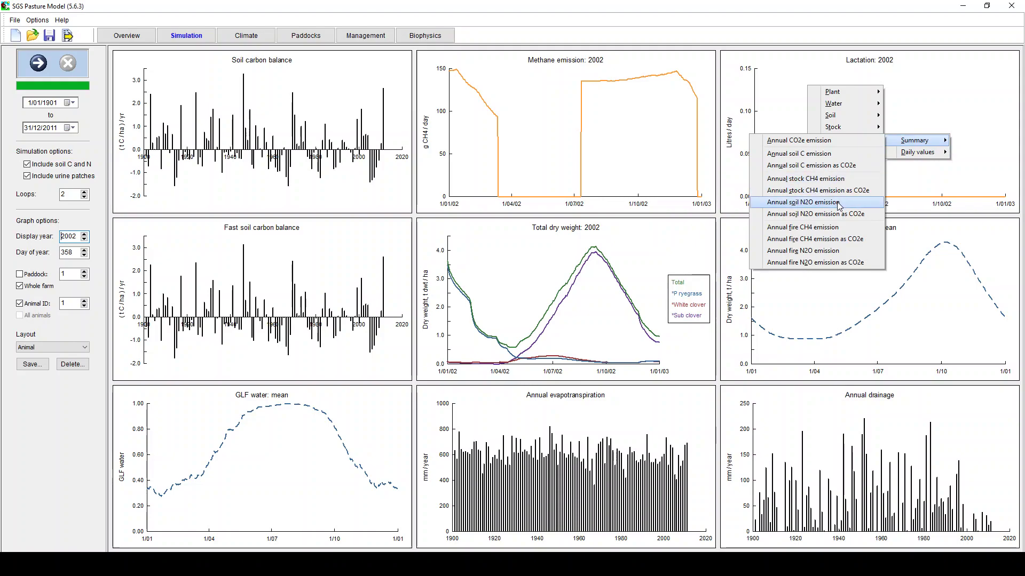
left_click(800, 214)
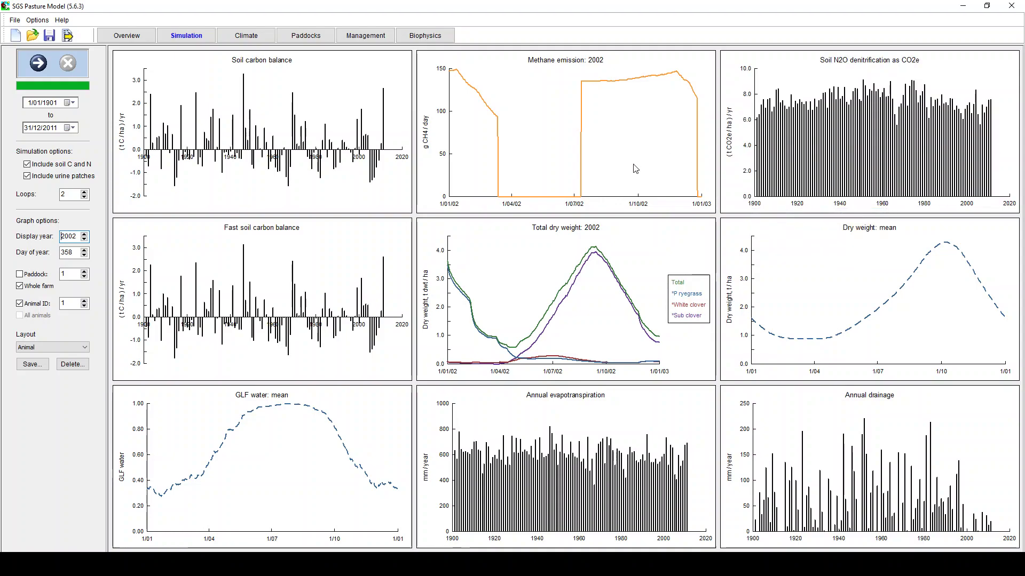
right_click(527, 118)
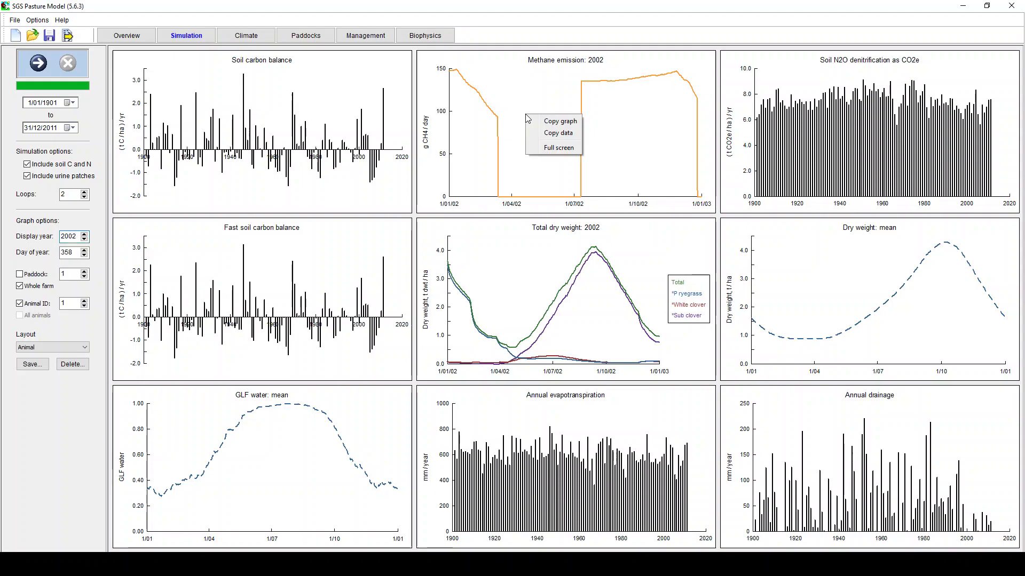
left_click(573, 133)
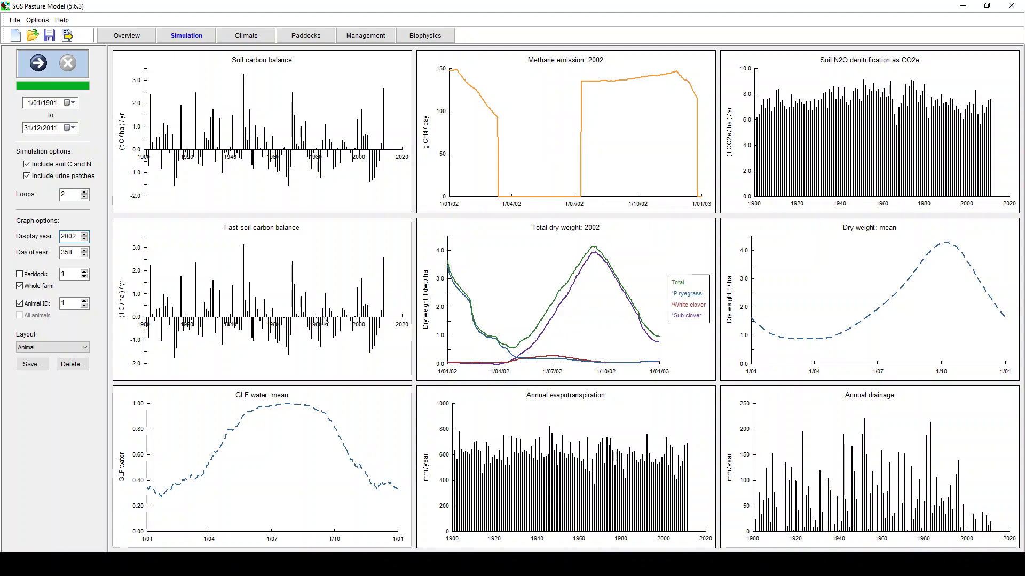
left_click(68, 36)
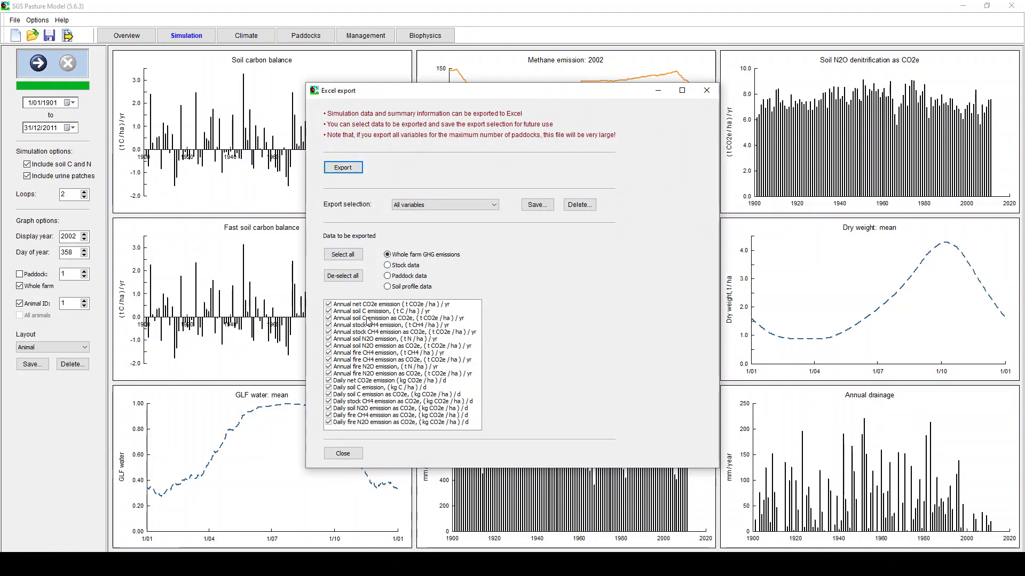
left_click(410, 206)
left_click(430, 232)
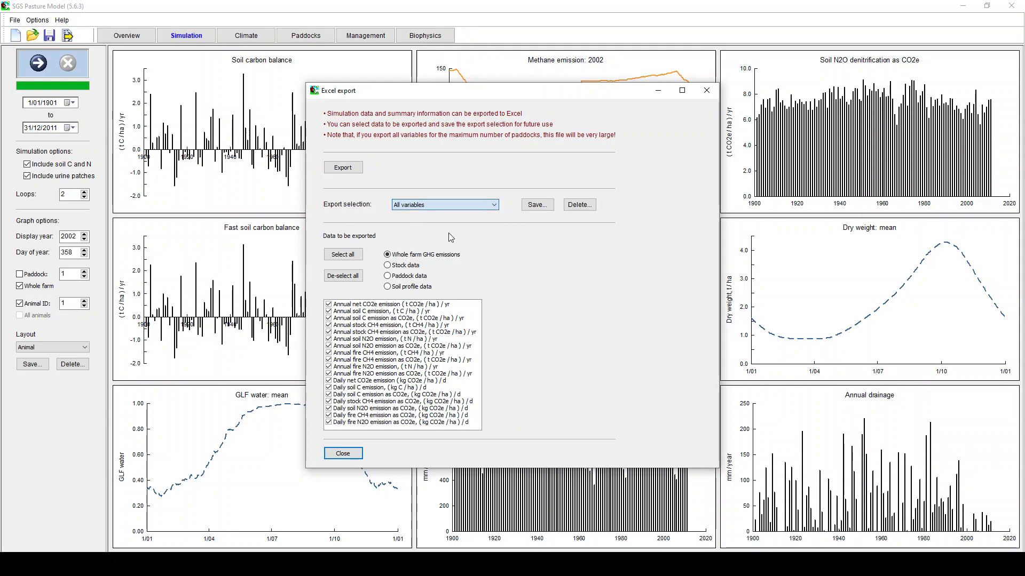
left_click(359, 276)
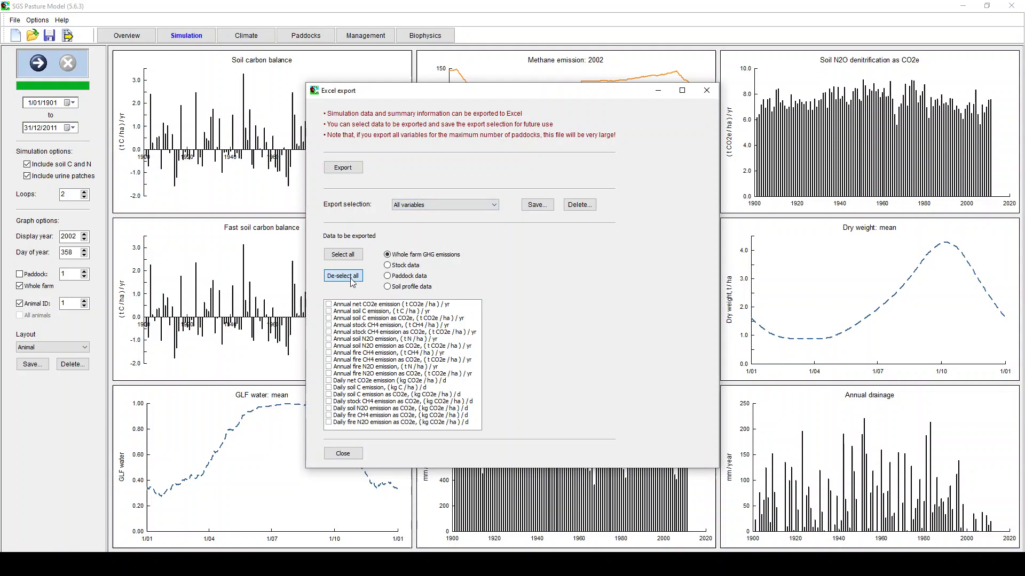
left_click(388, 276)
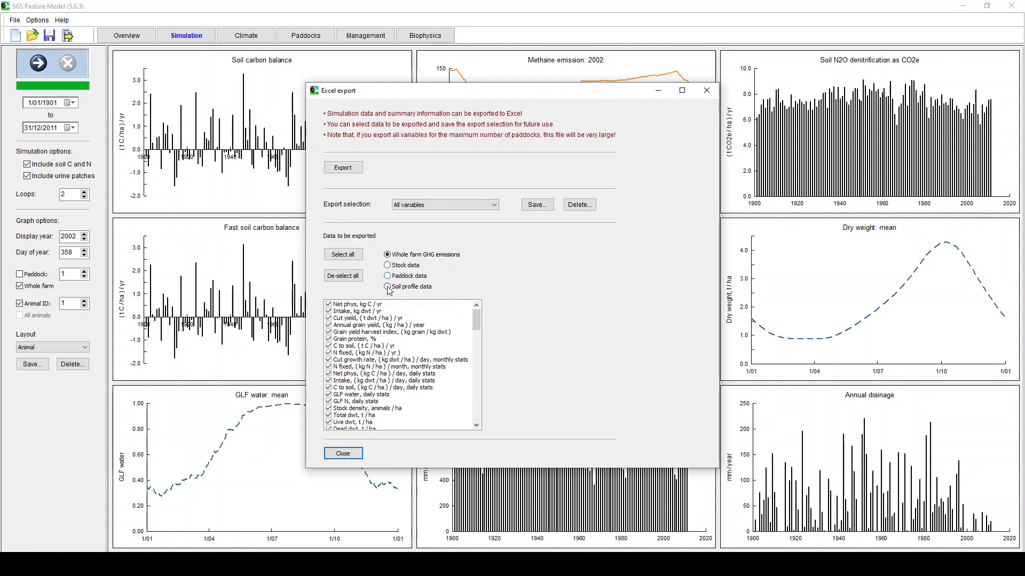
left_click(329, 305)
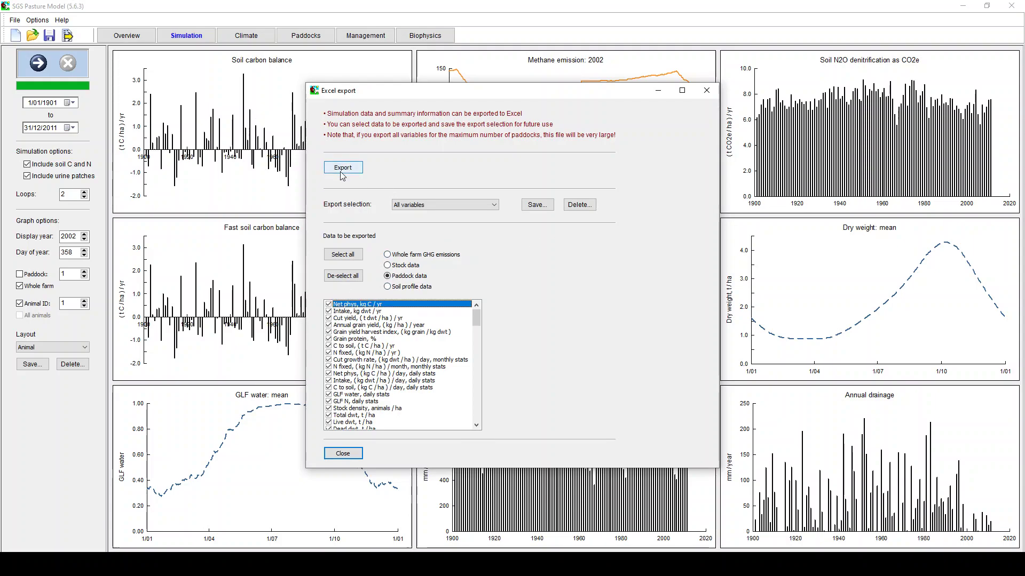
left_click(342, 453)
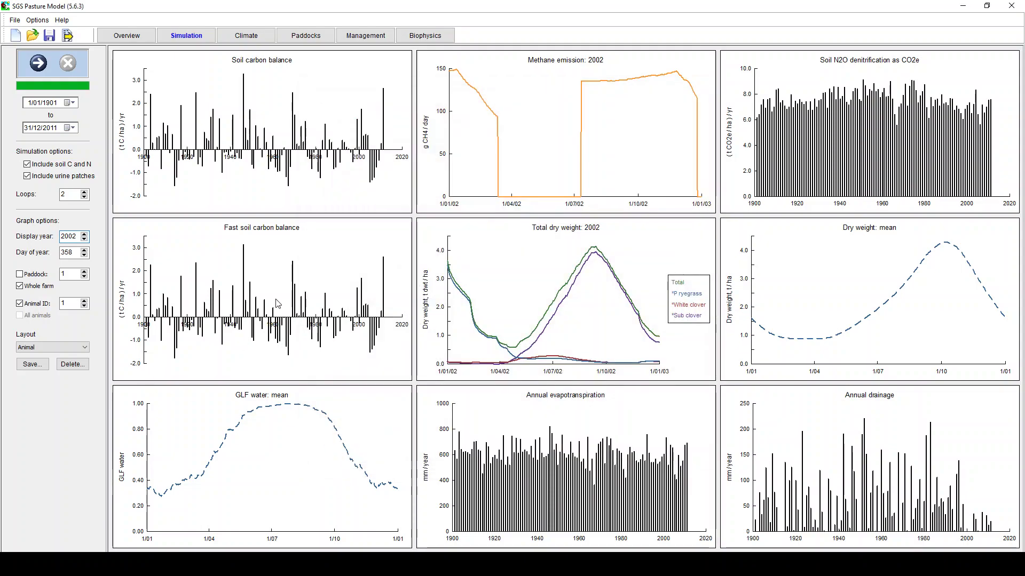